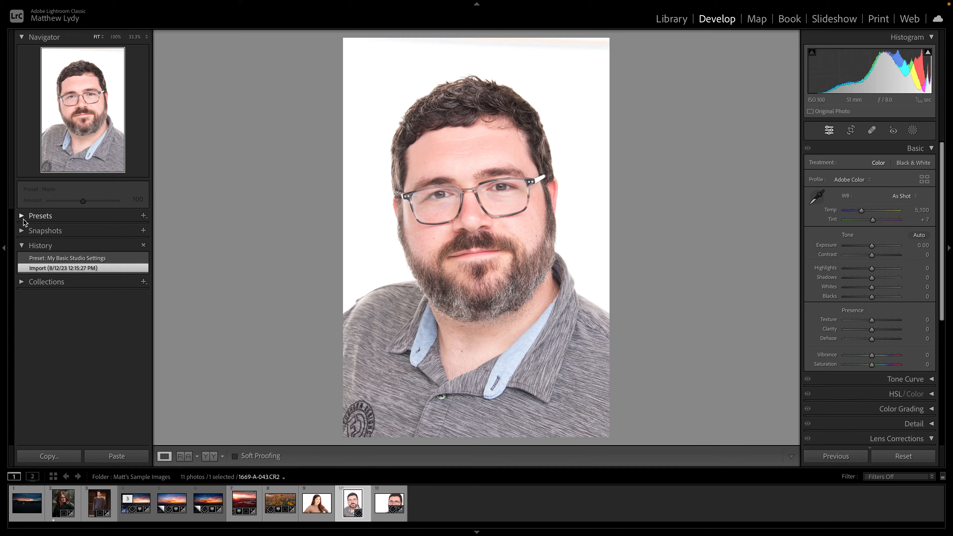
Expand the Presets list and look through the available preset groups
{"action": "left_click", "coordinate": [21, 216]}
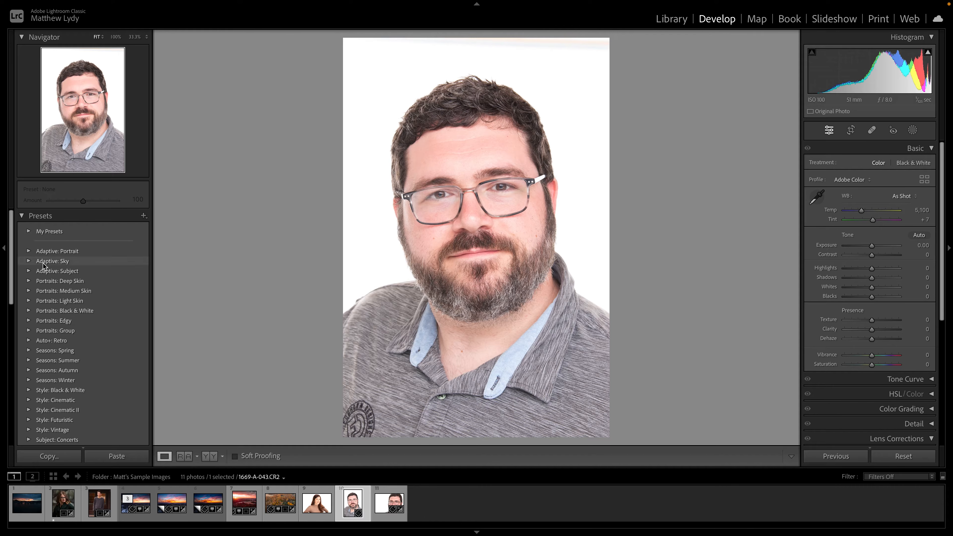
{"action": "scroll", "coordinate": [81, 312], "scroll_direction": "down", "scroll_amount": 5}
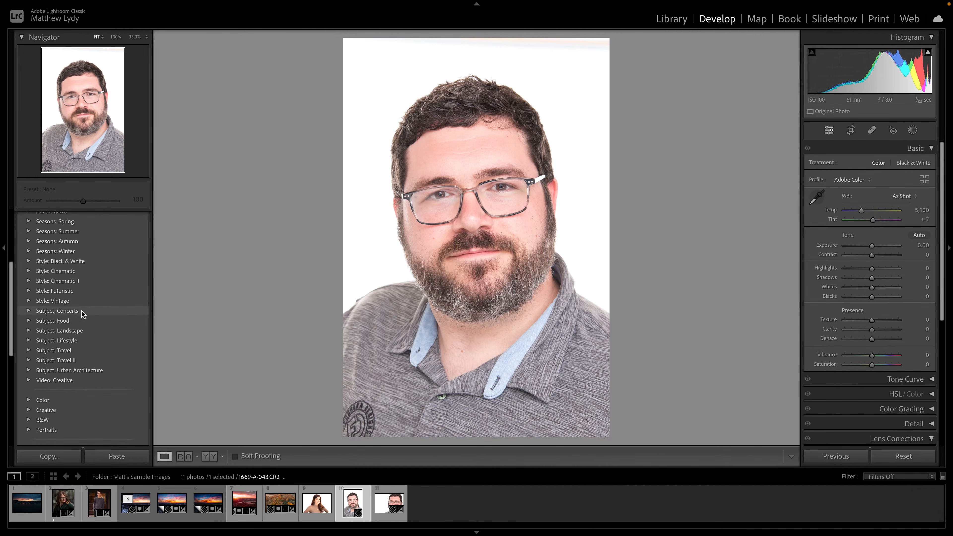
{"action": "scroll", "coordinate": [82, 311], "scroll_direction": "down", "scroll_amount": 4}
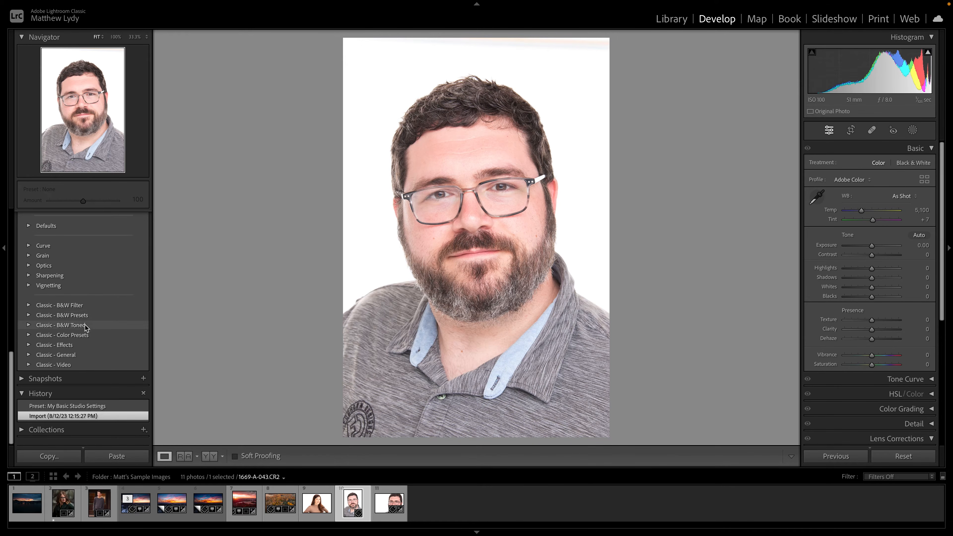
{"action": "scroll", "coordinate": [85, 324], "scroll_direction": "up", "scroll_amount": 8}
{"action": "scroll", "coordinate": [85, 324], "scroll_direction": "up", "scroll_amount": 3}
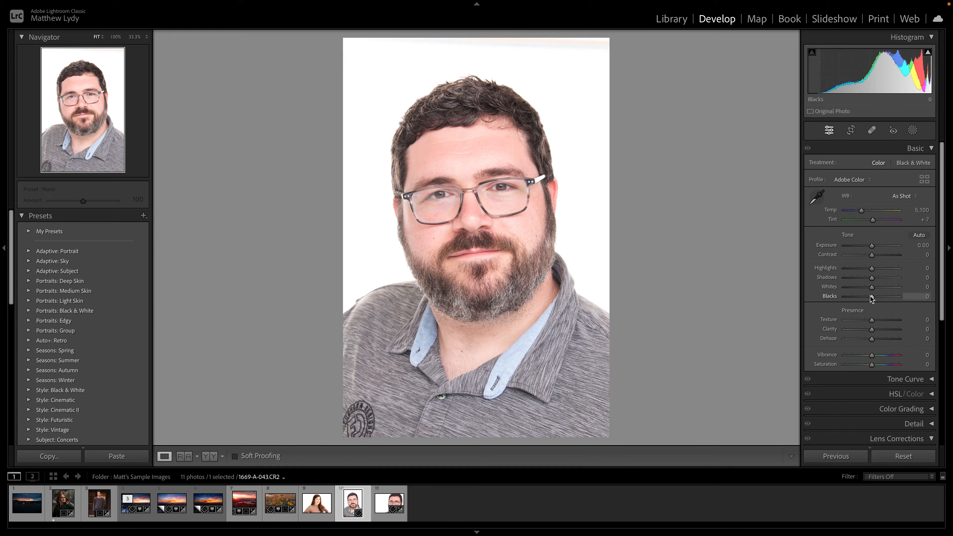
With the clipping overlay as a guide, set Blacks to −59, Texture to +10, Clarity to +10 and Vibrance to +15
{"action": "key", "text": "j"}
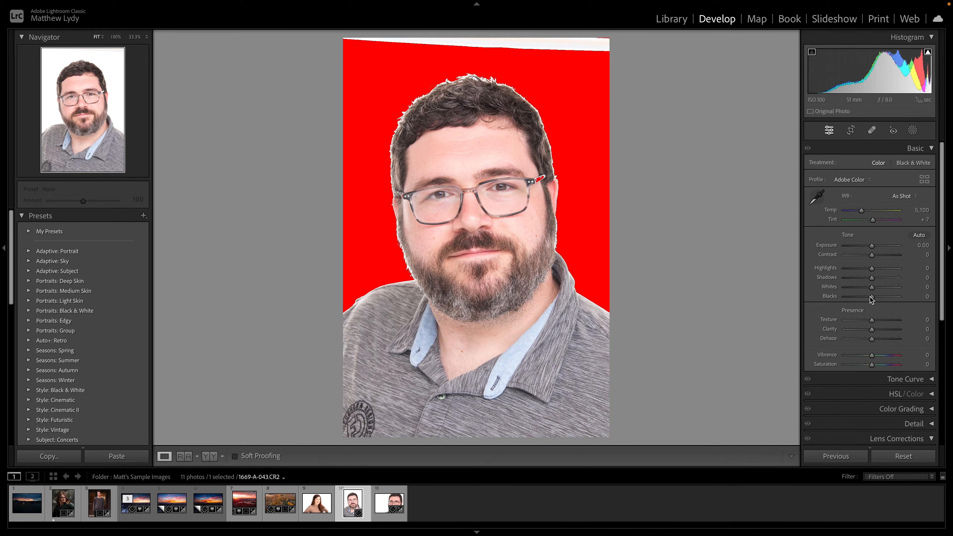
{"action": "left_click_drag", "start_coordinate": [871, 298], "coordinate": [874, 324]}
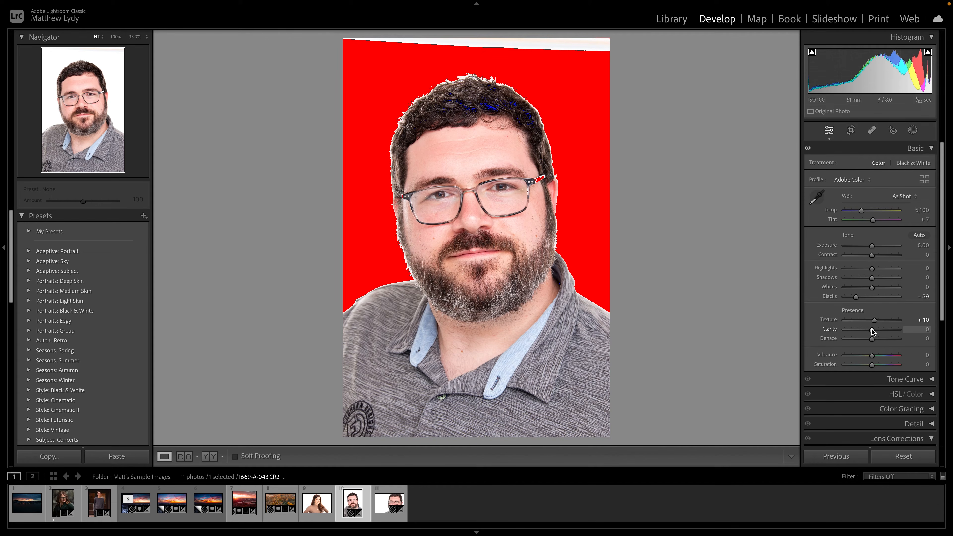
{"action": "key", "text": "j"}
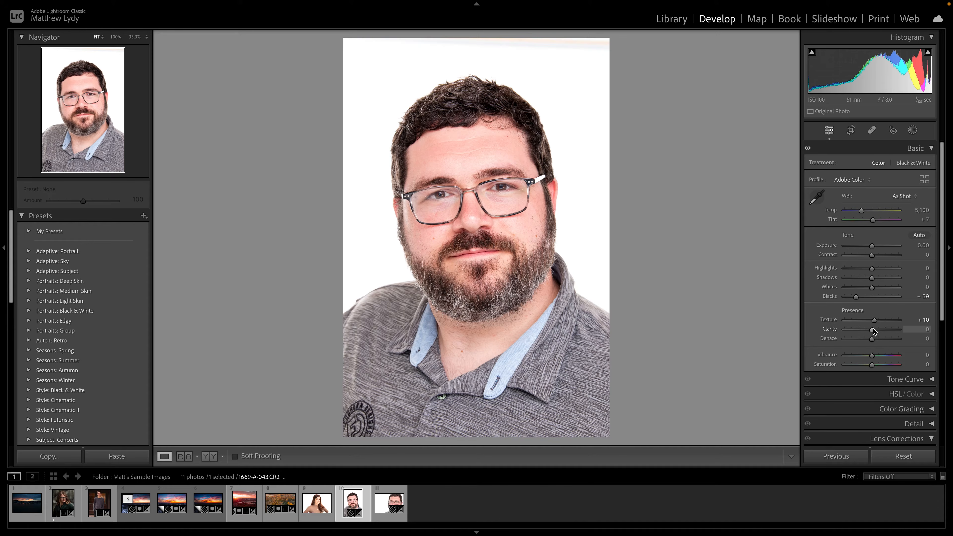
{"action": "left_click_drag", "start_coordinate": [872, 331], "coordinate": [876, 357]}
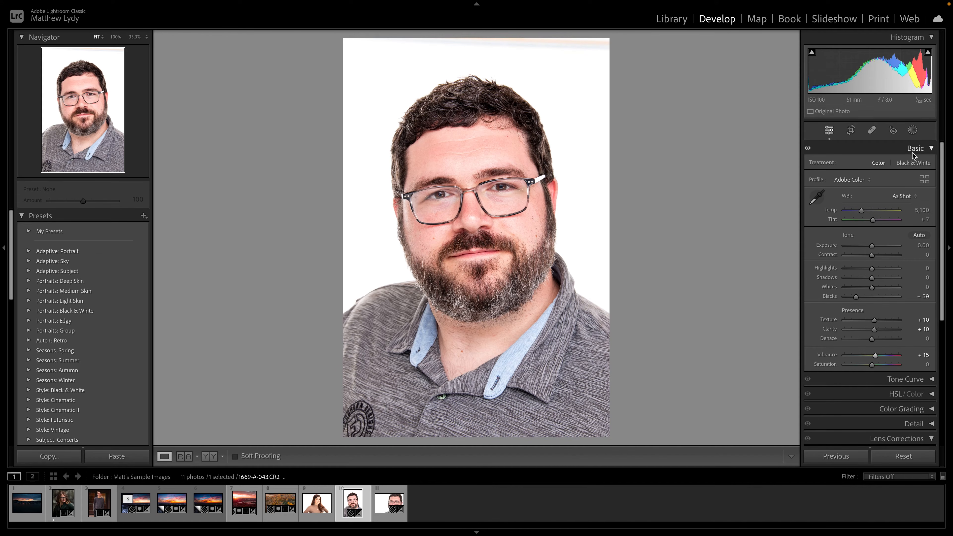
Crop the portrait tighter around the head and shoulders, cutting off the strip above the white background
{"action": "left_click", "coordinate": [850, 130]}
{"action": "left_click", "coordinate": [899, 164]}
{"action": "left_click", "coordinate": [891, 204]}
{"action": "left_click_drag", "start_coordinate": [590, 136], "coordinate": [527, 151]}
{"action": "key", "text": "Return"}
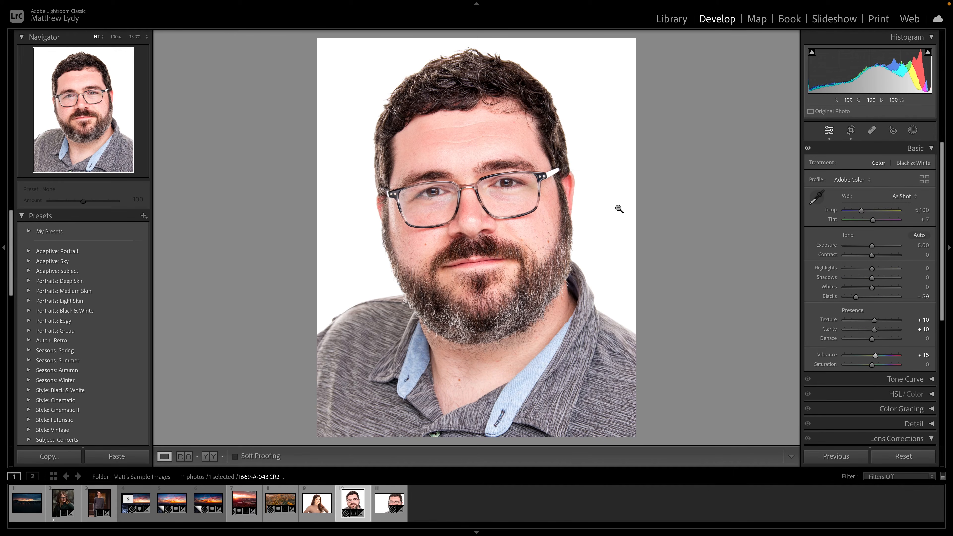
Turn on Remove Chromatic Aberration and Enable Profile Corrections in the lens corrections
{"action": "scroll", "coordinate": [871, 338], "scroll_direction": "down", "scroll_amount": 6}
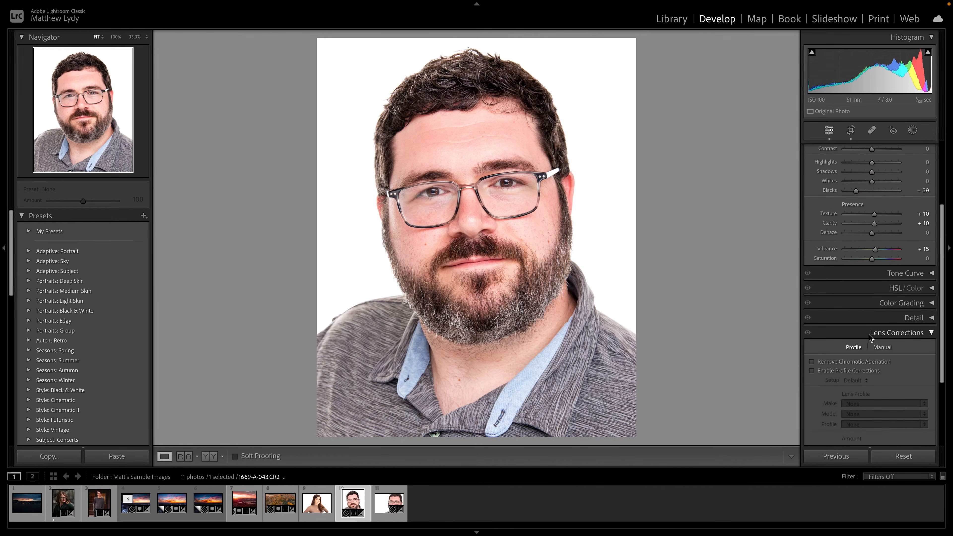
{"action": "left_click", "coordinate": [811, 305]}
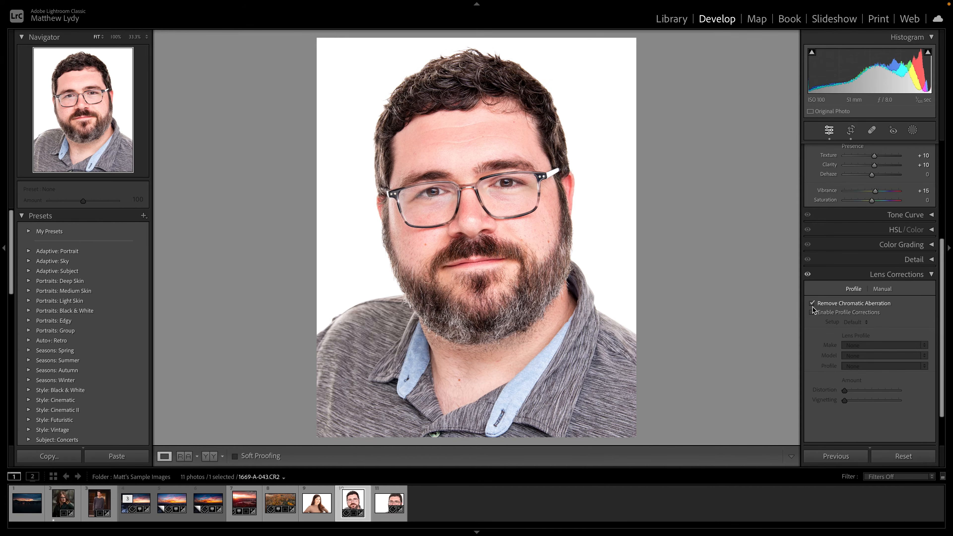
{"action": "left_click", "coordinate": [812, 312]}
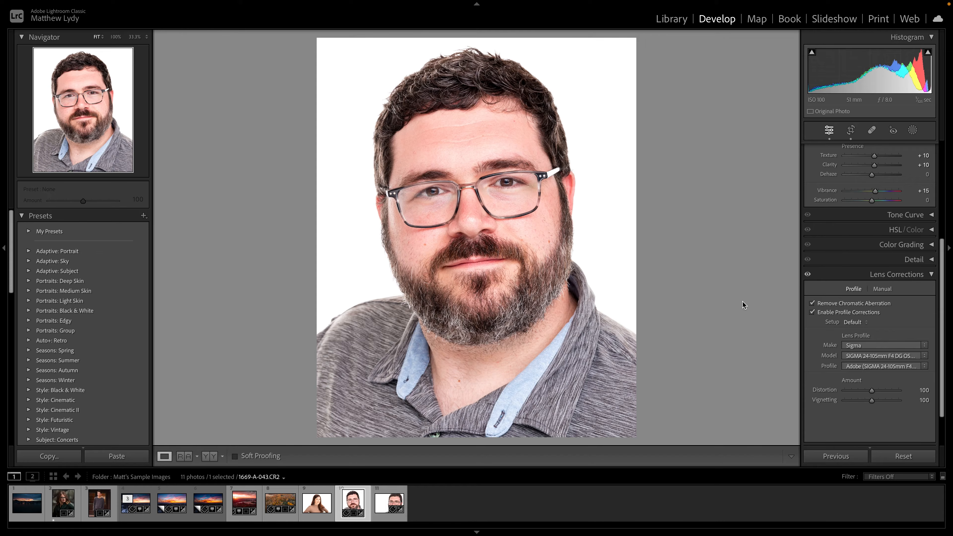
{"action": "scroll", "coordinate": [815, 312], "scroll_direction": "up", "scroll_amount": 5}
{"action": "scroll", "coordinate": [816, 312], "scroll_direction": "down", "scroll_amount": 1}
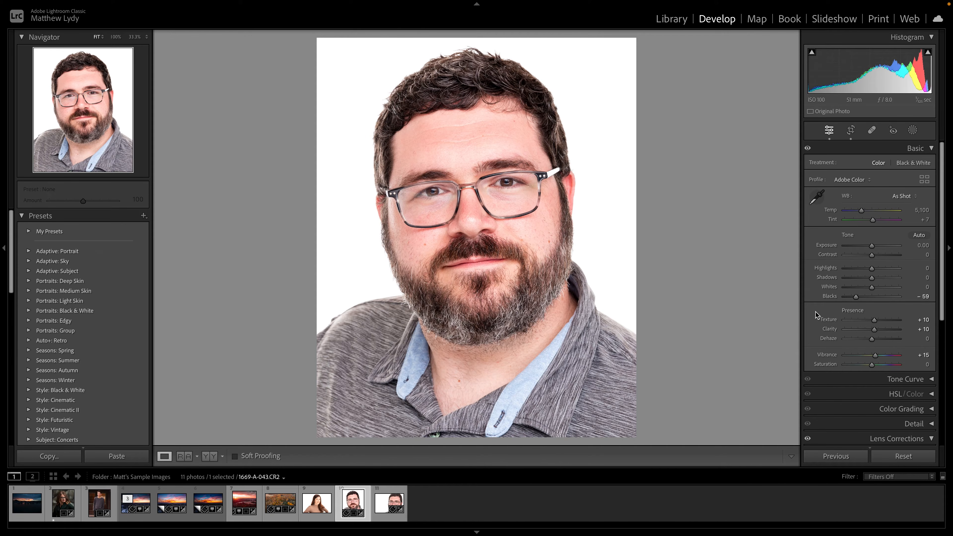
Create a develop preset named "My Basic Studio Preset" in the User Presets group with the checked Basic and Lens Corrections settings
{"action": "left_click", "coordinate": [143, 217]}
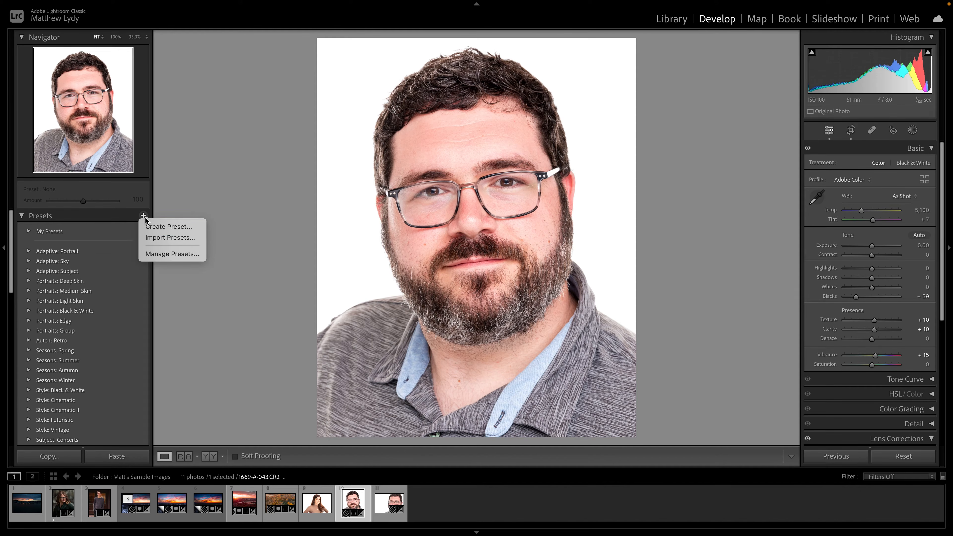
{"action": "left_click", "coordinate": [153, 227]}
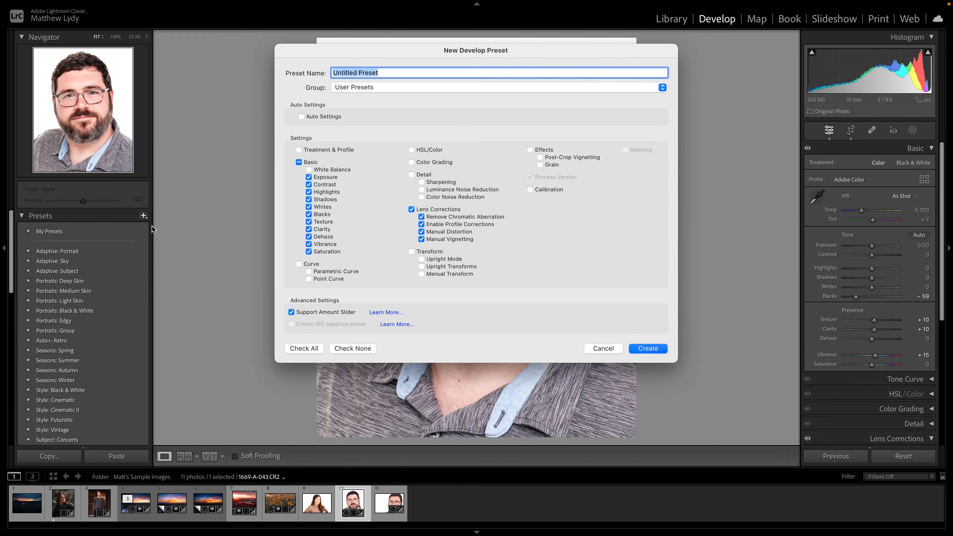
{"action": "type", "text": "My Basic Studio Preset"}
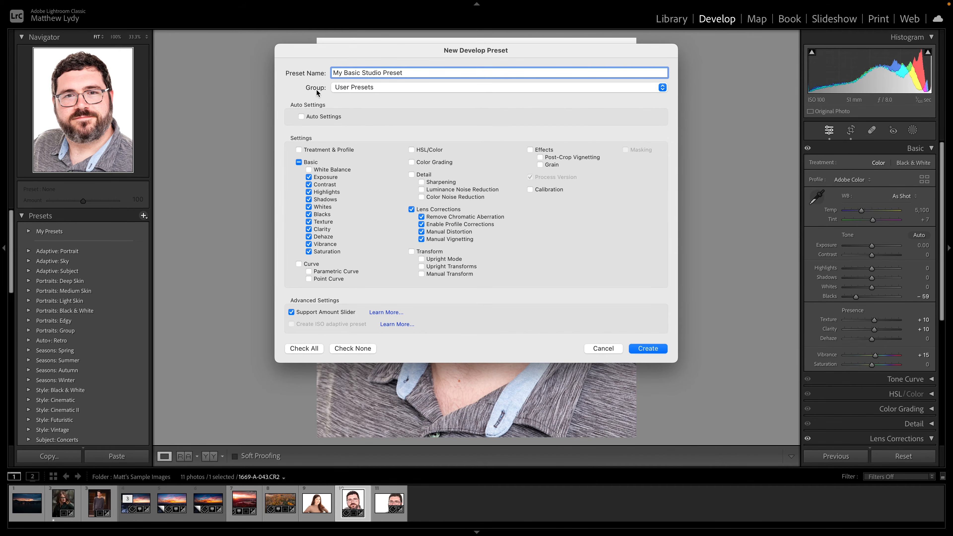
{"action": "left_click", "coordinate": [363, 89]}
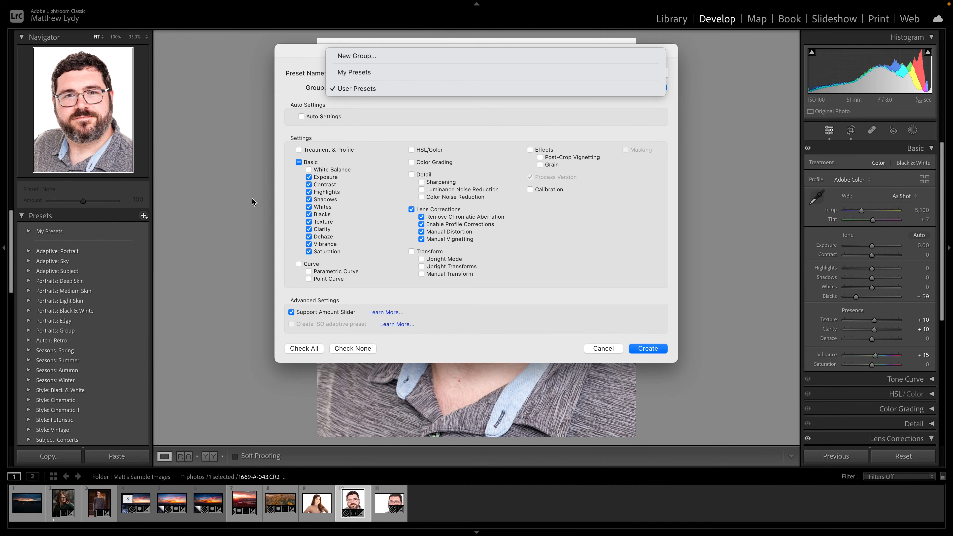
{"action": "left_click", "coordinate": [388, 91]}
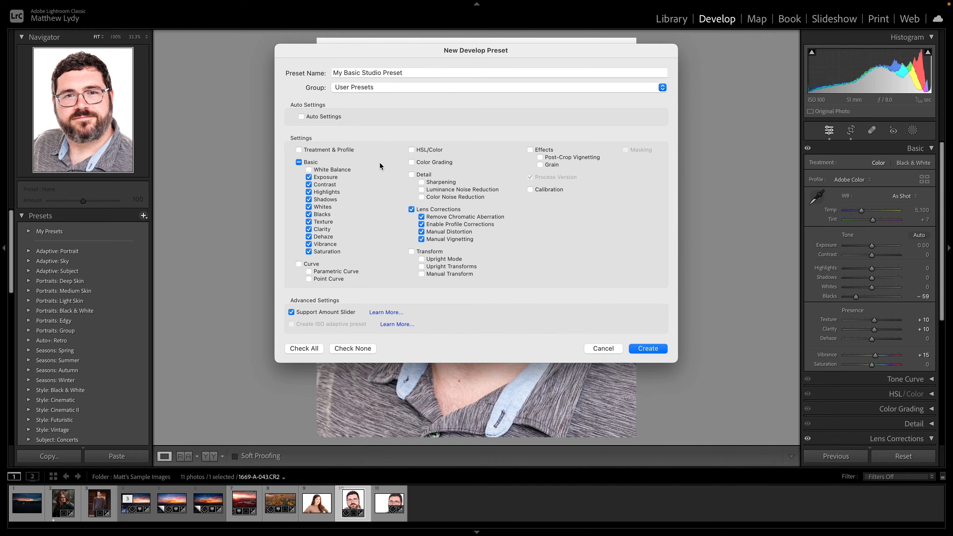
{"action": "left_click", "coordinate": [654, 349]}
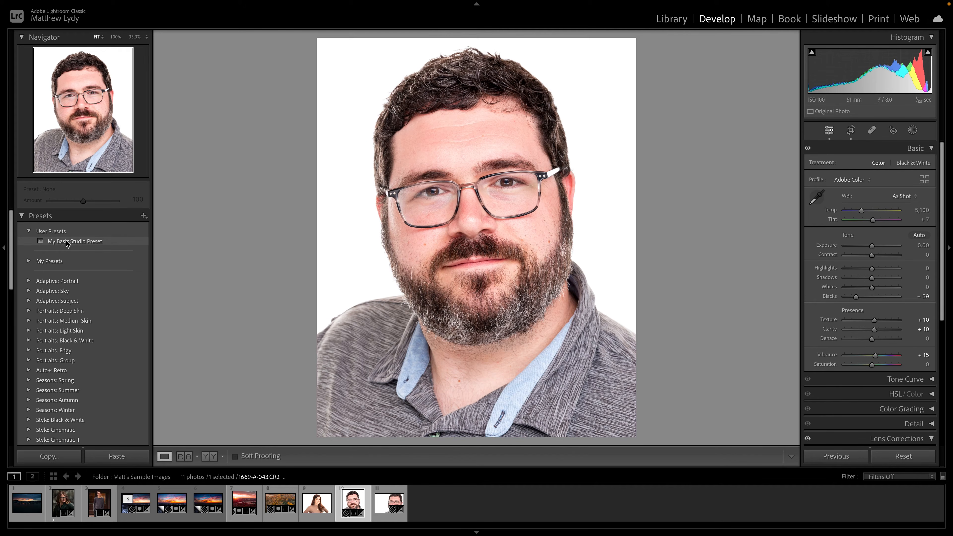
Revert the portrait to its original Import state in the edit history
{"action": "scroll", "coordinate": [67, 241], "scroll_direction": "down", "scroll_amount": 10}
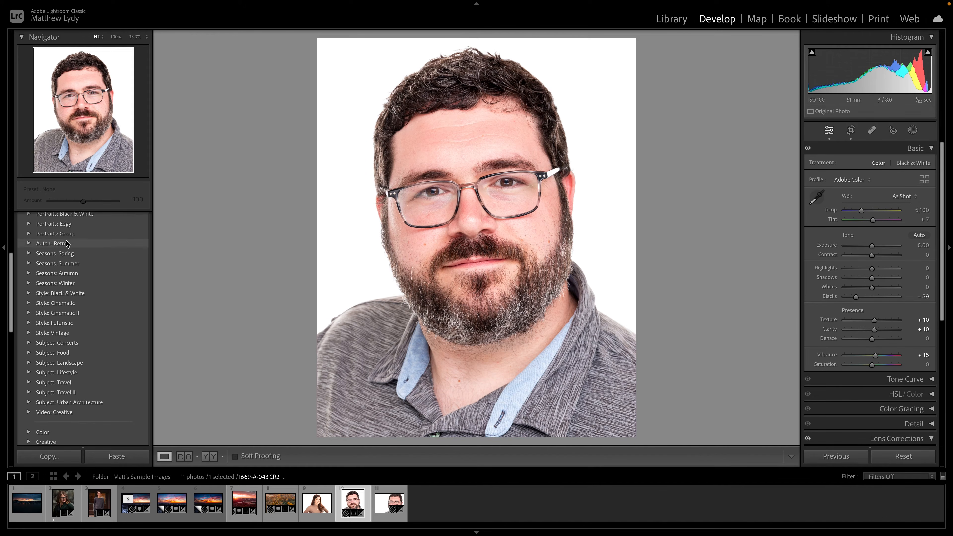
{"action": "scroll", "coordinate": [67, 241], "scroll_direction": "down", "scroll_amount": 8}
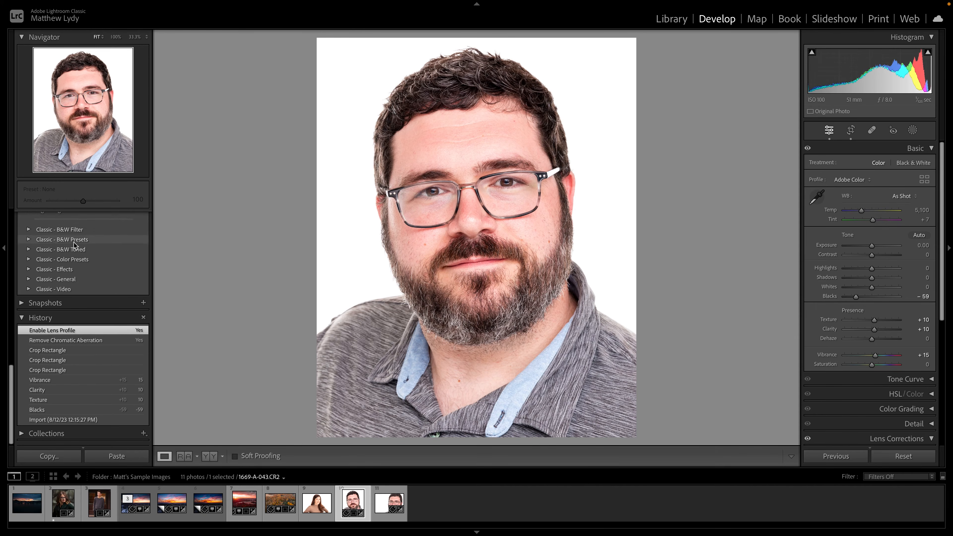
{"action": "left_click", "coordinate": [41, 420]}
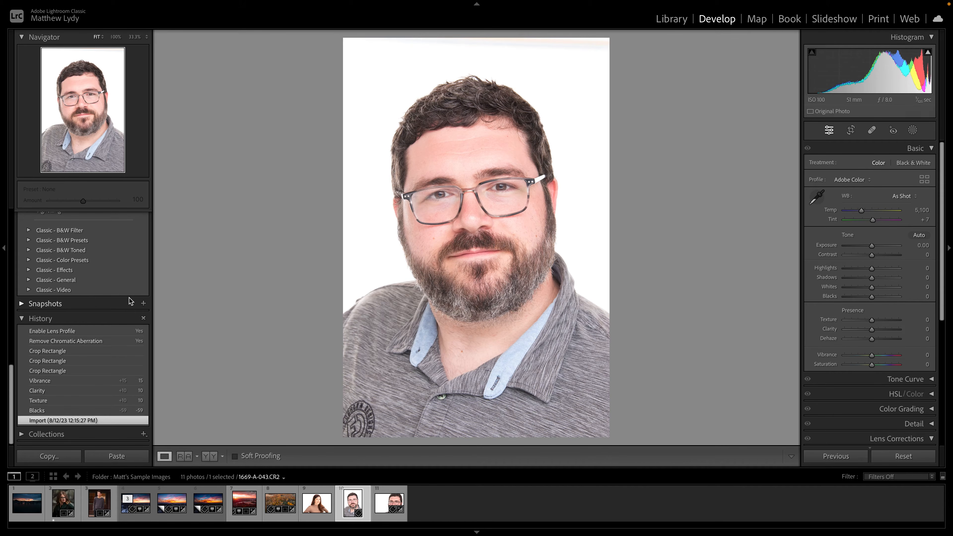
Apply the My Basic Studio Preset user preset to the unedited portrait and go to the photo's edit history
{"action": "scroll", "coordinate": [56, 307], "scroll_direction": "up", "scroll_amount": 10}
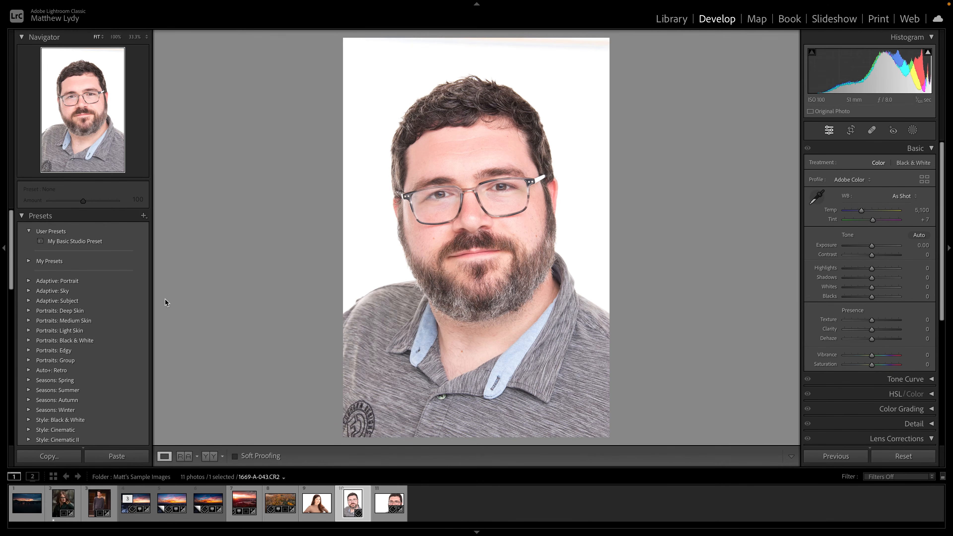
{"action": "left_click", "coordinate": [94, 244]}
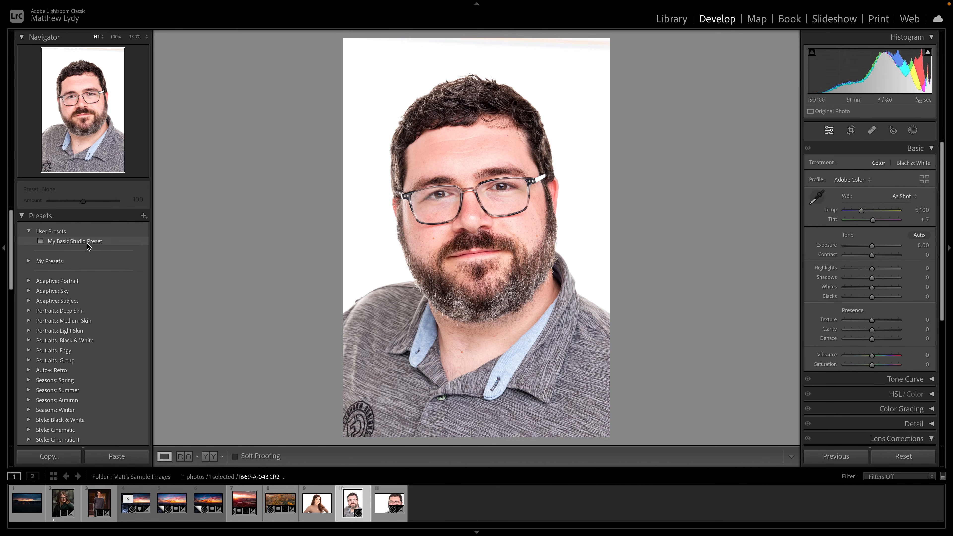
{"action": "left_click", "coordinate": [87, 244]}
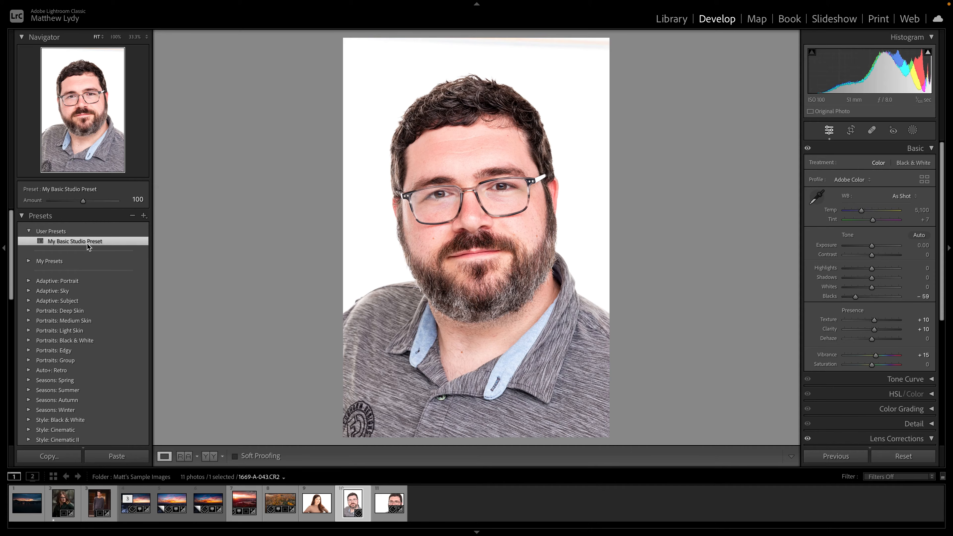
{"action": "scroll", "coordinate": [119, 275], "scroll_direction": "down", "scroll_amount": 10}
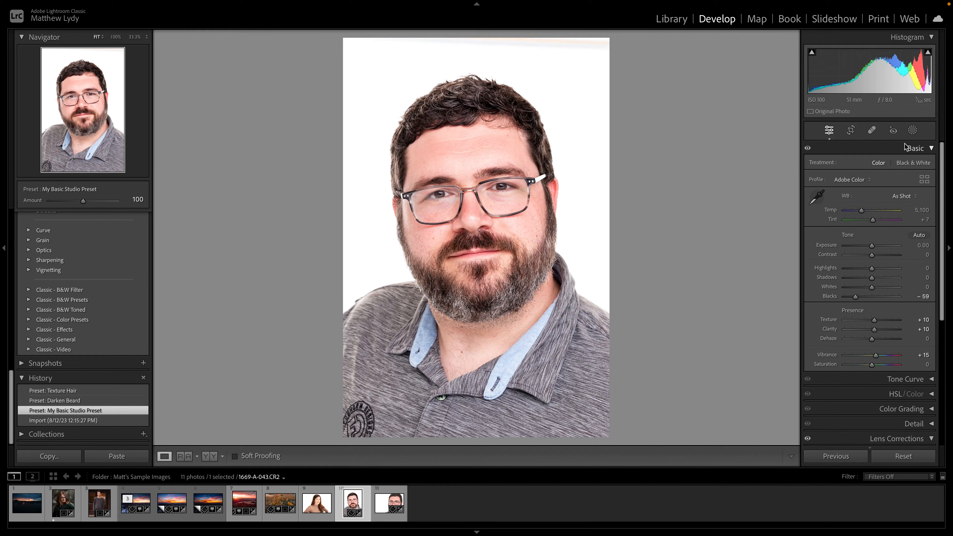
Create two separate people masks for Person 1, one for Eyebrows and one for Facial Hair
{"action": "left_click", "coordinate": [913, 131]}
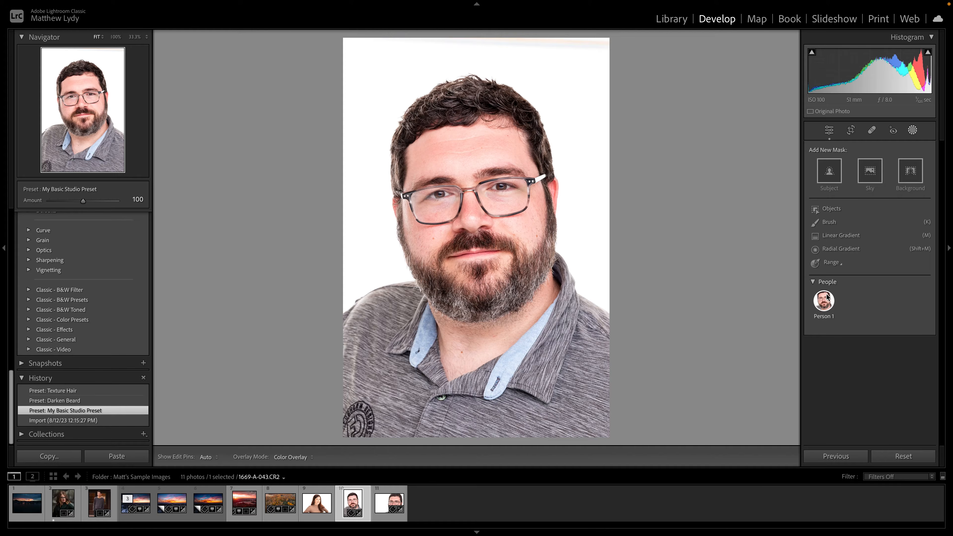
{"action": "mouse_move", "coordinate": [823, 306]}
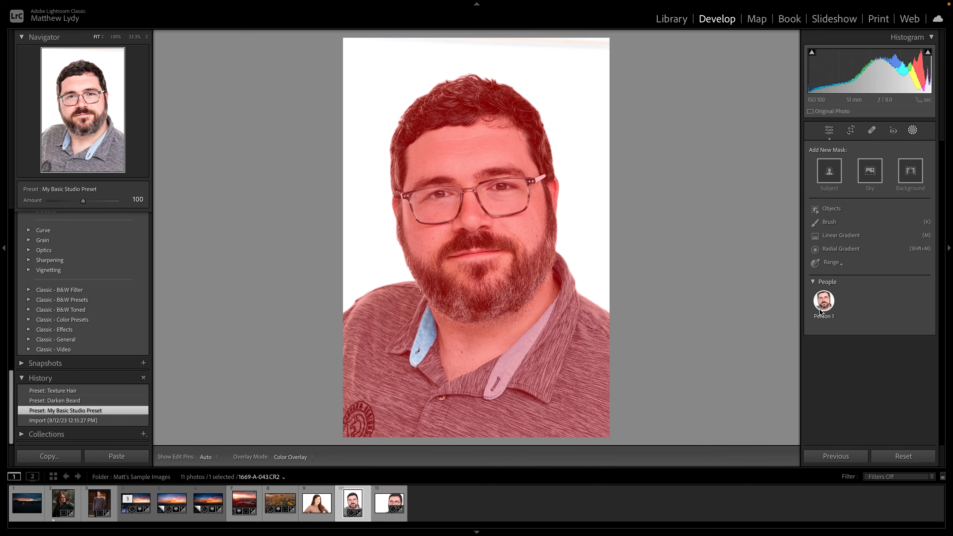
{"action": "left_click", "coordinate": [822, 308]}
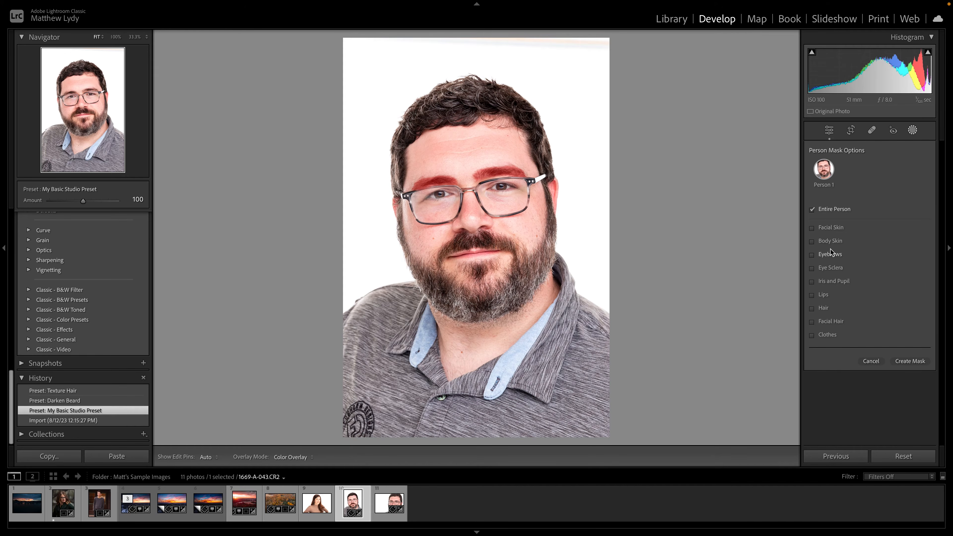
{"action": "left_click", "coordinate": [813, 255]}
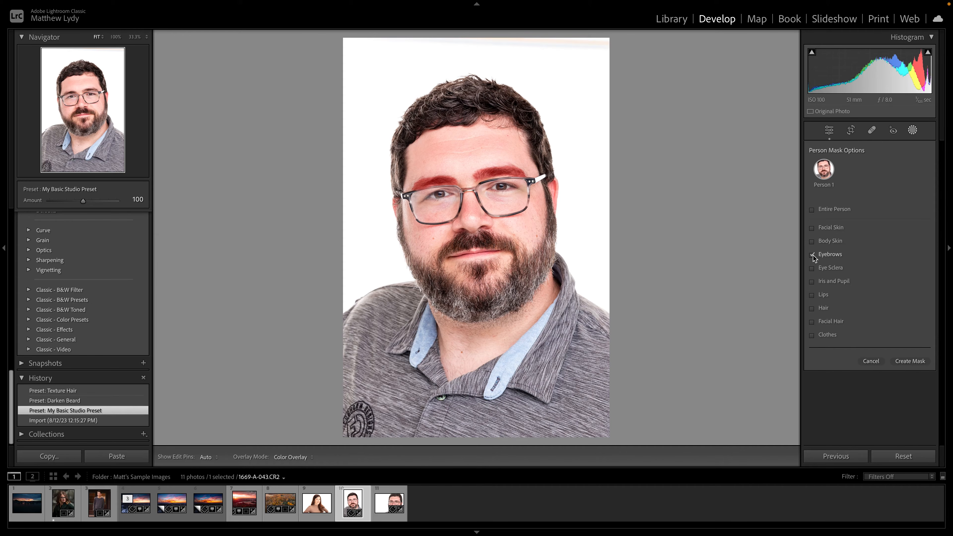
{"action": "left_click", "coordinate": [812, 320]}
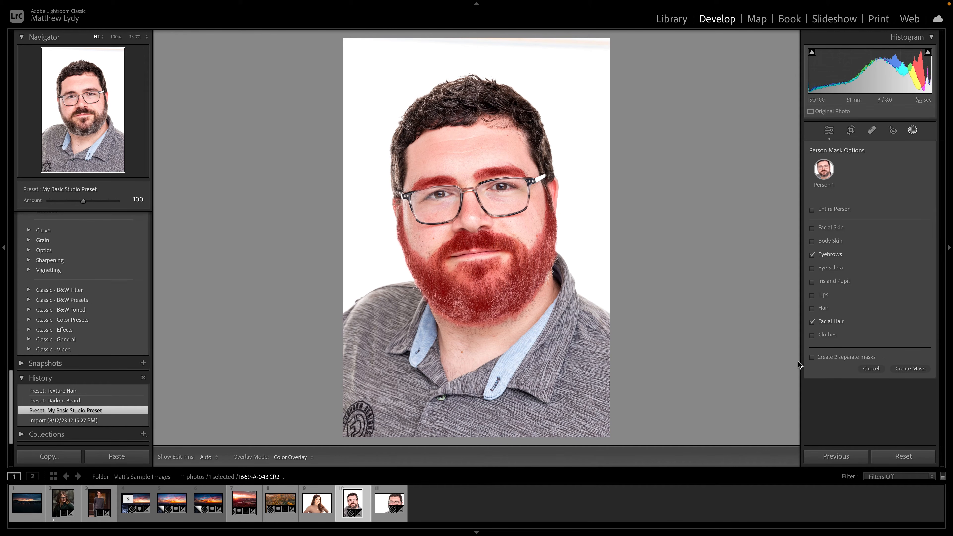
{"action": "left_click", "coordinate": [813, 358]}
{"action": "left_click", "coordinate": [911, 368]}
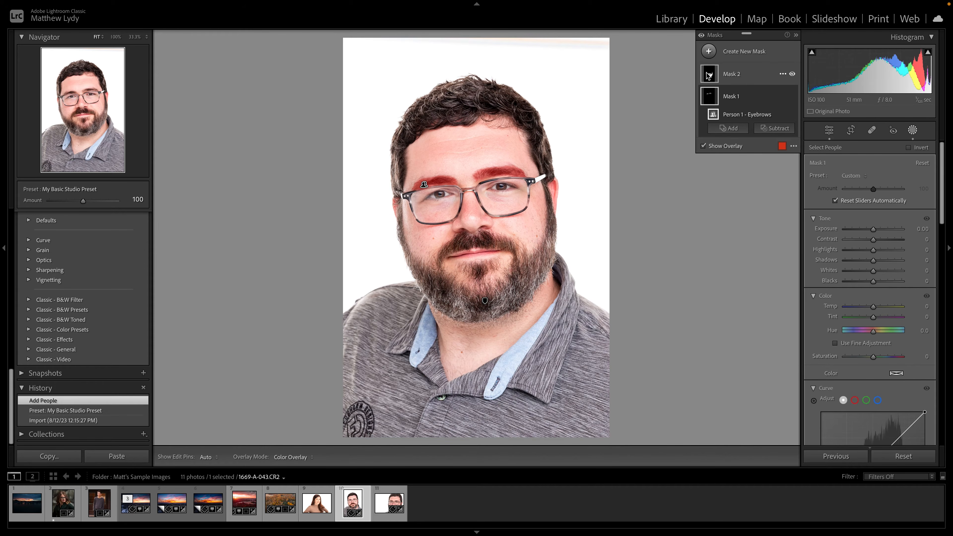
Hide the mask overlay and set the eyebrow mask's Exposure to −0.33
{"action": "mouse_move", "coordinate": [709, 77]}
{"action": "left_click", "coordinate": [703, 147]}
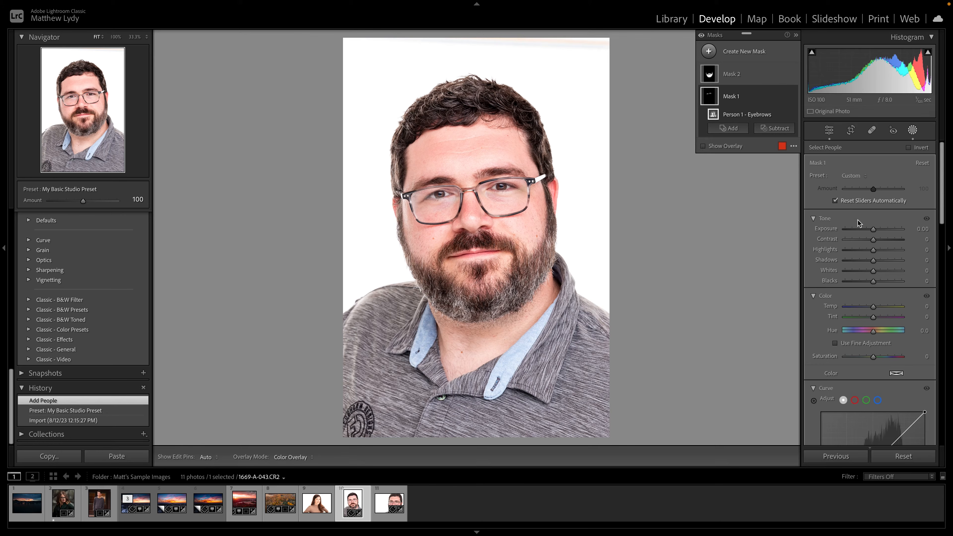
{"action": "left_click", "coordinate": [873, 230]}
{"action": "left_click_drag", "start_coordinate": [873, 230], "coordinate": [870, 230]}
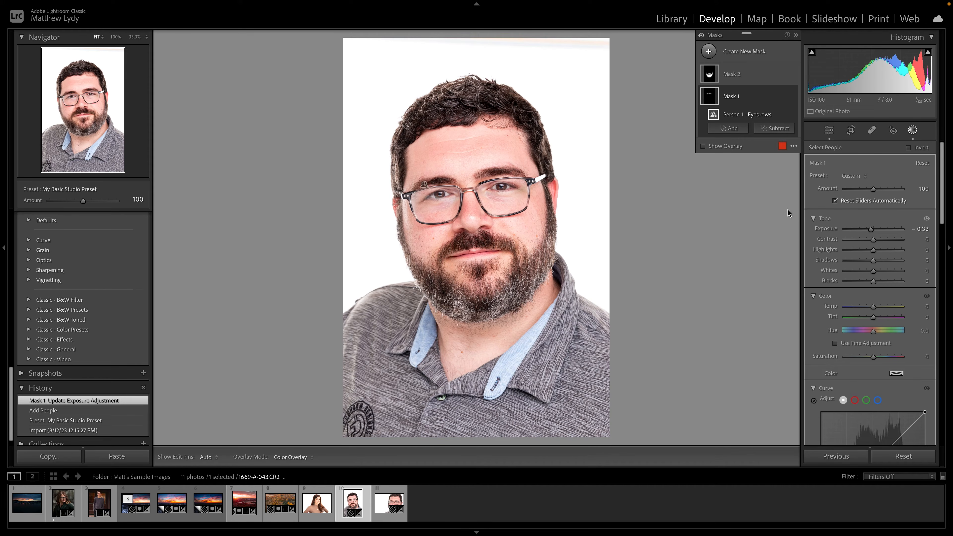
Hide the mask overlay, set the facial hair mask's Exposure to −0.26, and compare it with the Add People history state
{"action": "left_click", "coordinate": [735, 79]}
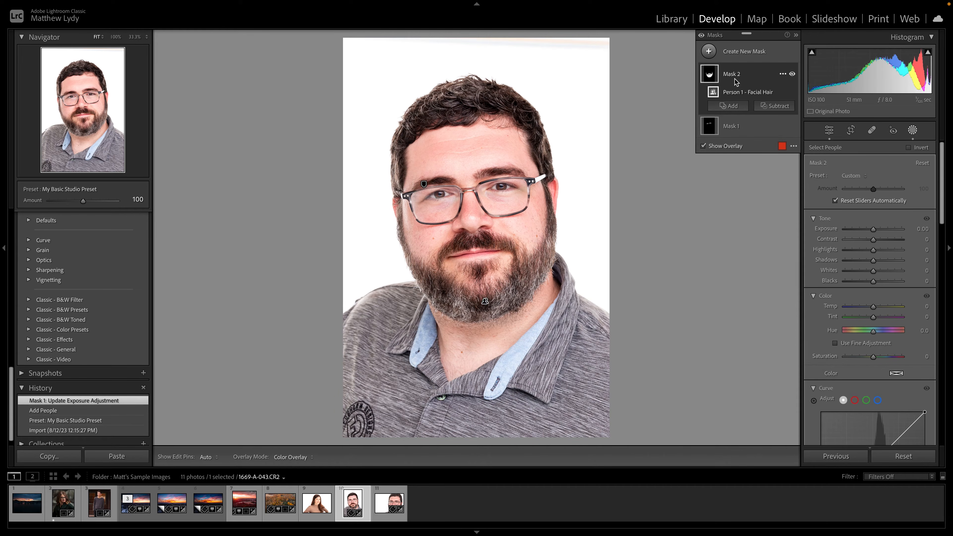
{"action": "left_click", "coordinate": [704, 146]}
{"action": "left_click_drag", "start_coordinate": [873, 229], "coordinate": [870, 230]}
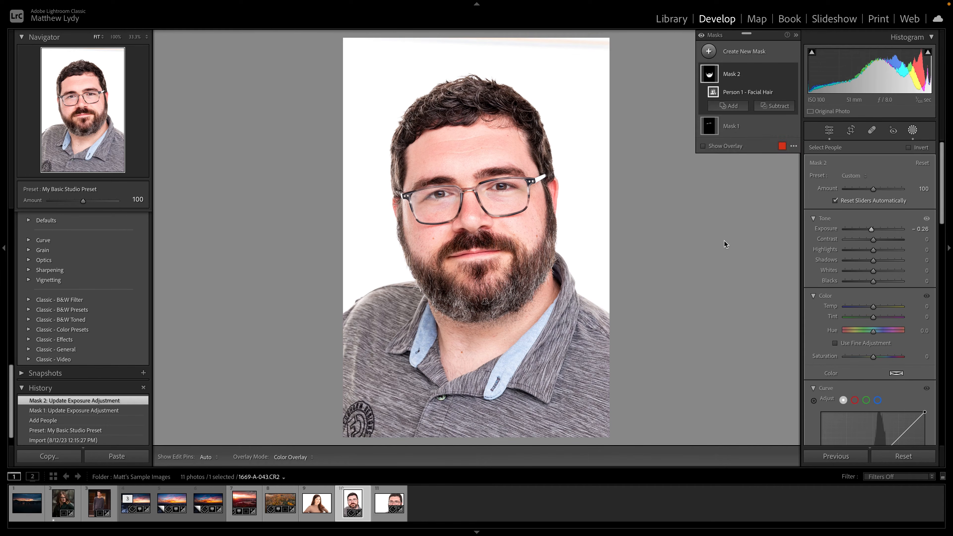
{"action": "left_click", "coordinate": [74, 419]}
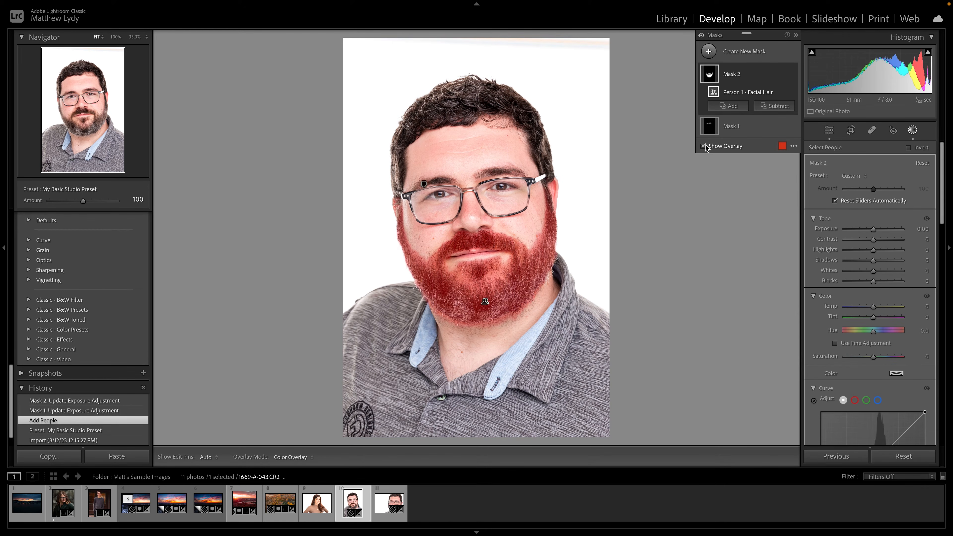
{"action": "left_click", "coordinate": [84, 401]}
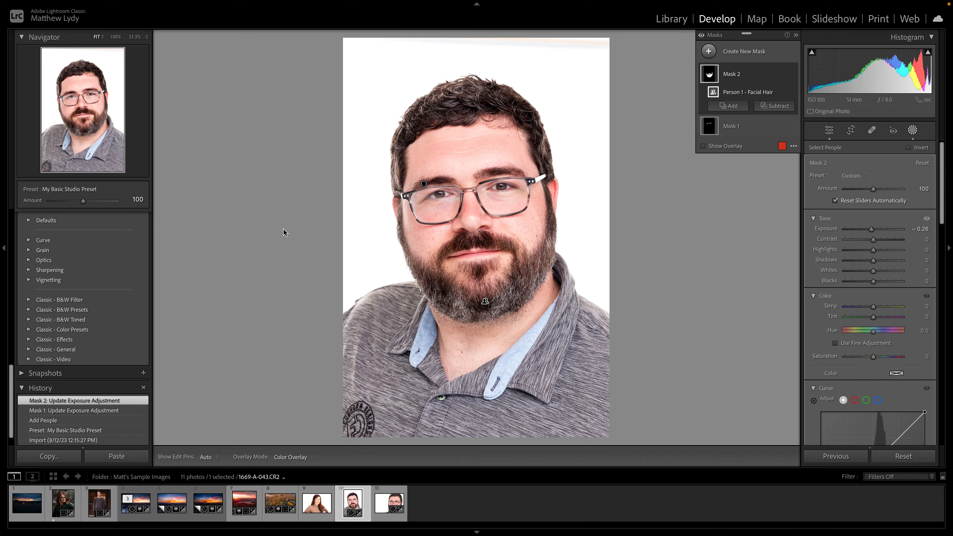
Create a develop preset named Darken Beard and Eyebrows in User Presets that includes only Masking with Mask 1 and Mask 2
{"action": "scroll", "coordinate": [129, 310], "scroll_direction": "up", "scroll_amount": 10}
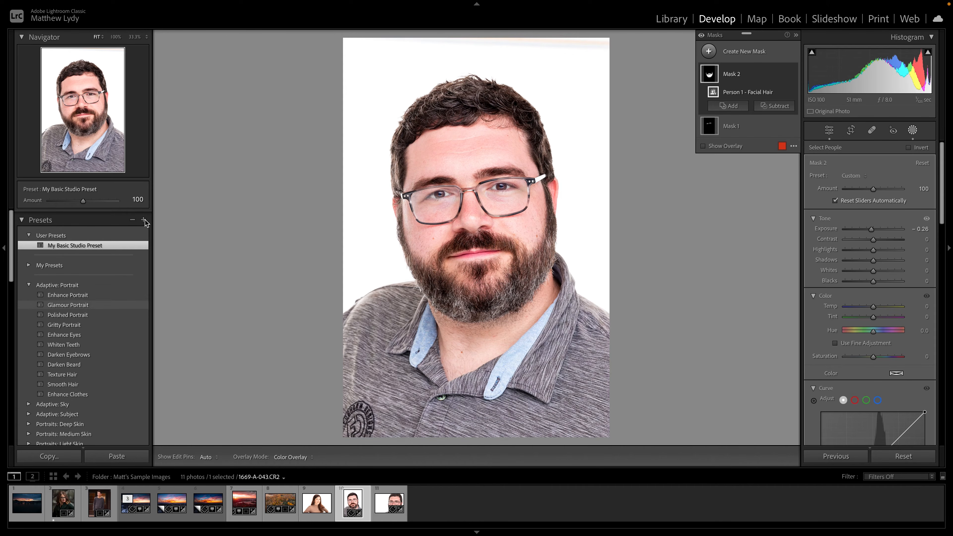
{"action": "left_click", "coordinate": [144, 220]}
{"action": "left_click", "coordinate": [148, 227]}
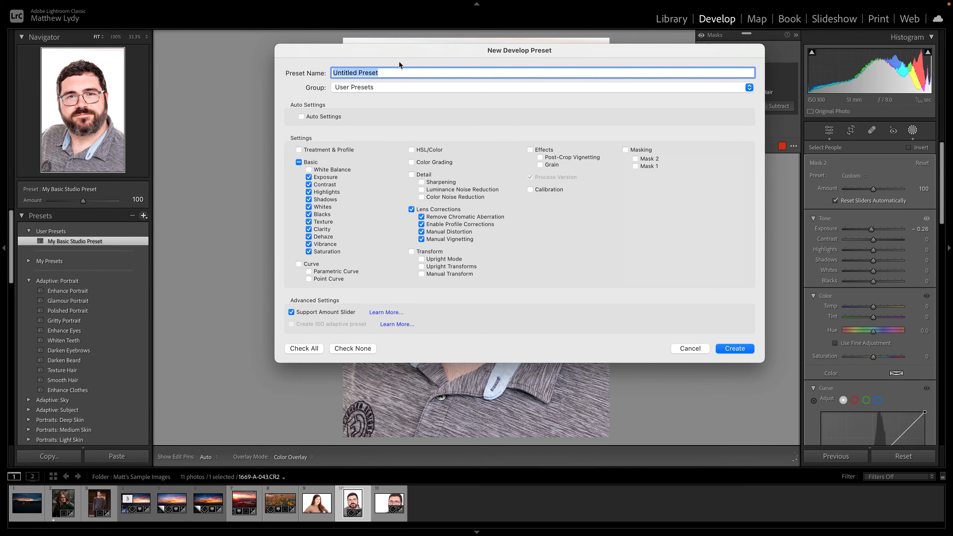
{"action": "type", "text": "Darken Beard an"}
{"action": "type", "text": "d and Eyebrows"}
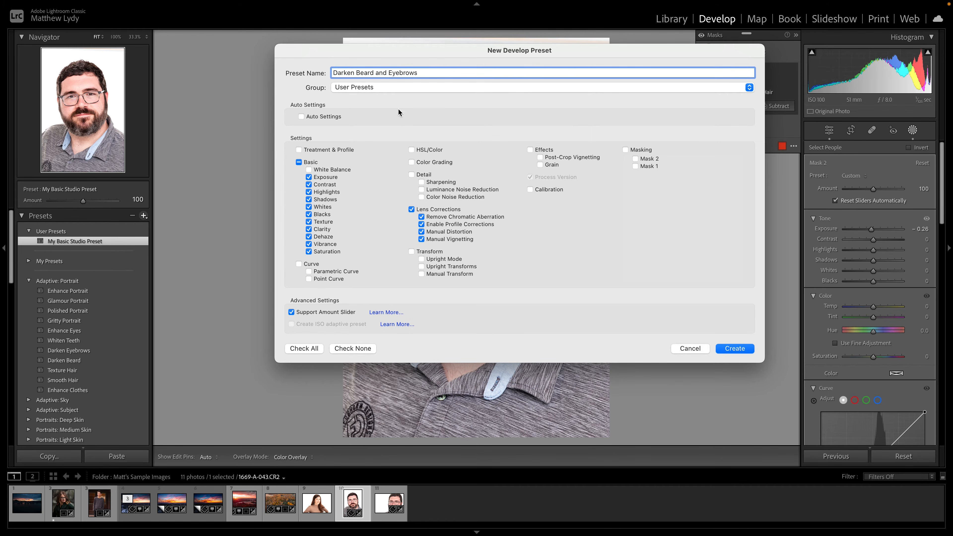
{"action": "left_click", "coordinate": [626, 151]}
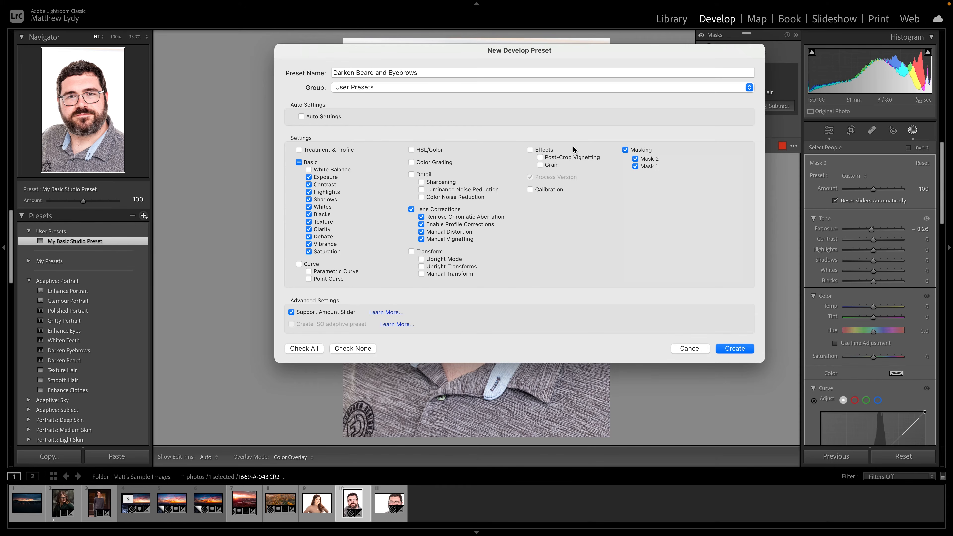
{"action": "left_click", "coordinate": [298, 162]}
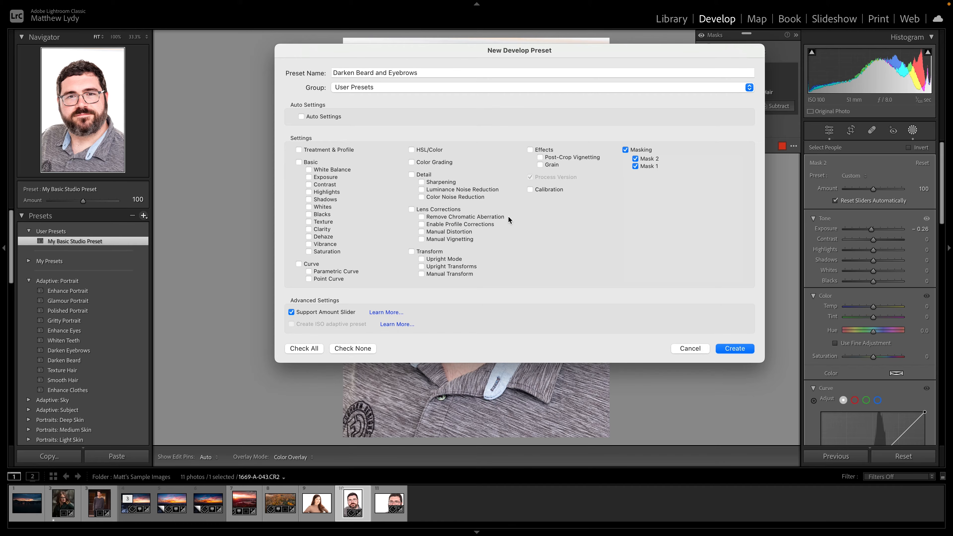
{"action": "left_click", "coordinate": [740, 349]}
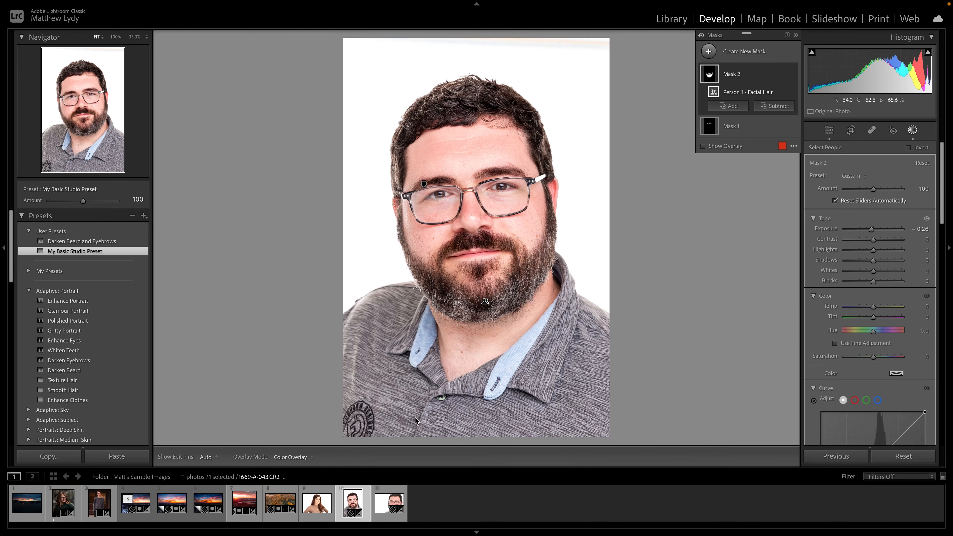
Open the close-up portrait 1669-A-045.CR2 and revert it to its original Import state in the edit history
{"action": "left_click", "coordinate": [380, 502]}
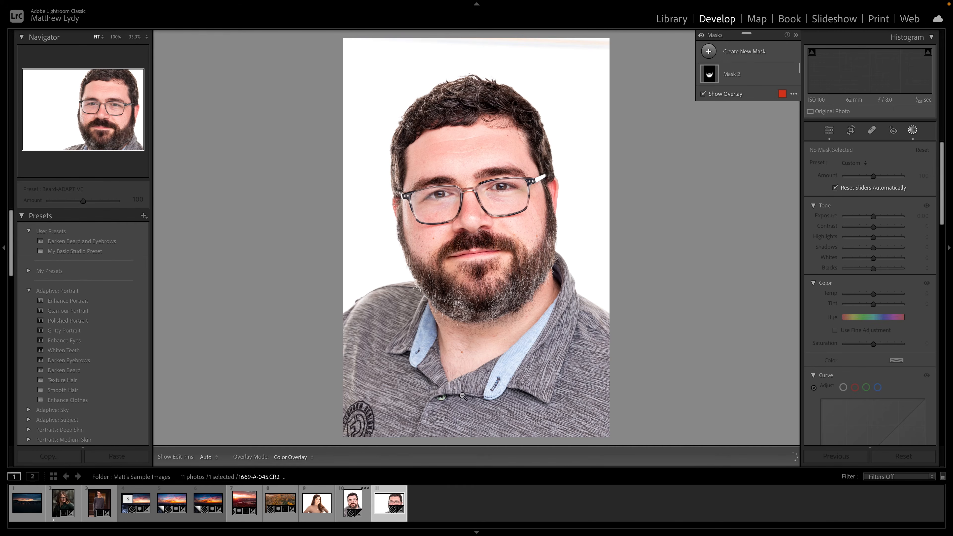
{"action": "scroll", "coordinate": [108, 296], "scroll_direction": "down", "scroll_amount": 10}
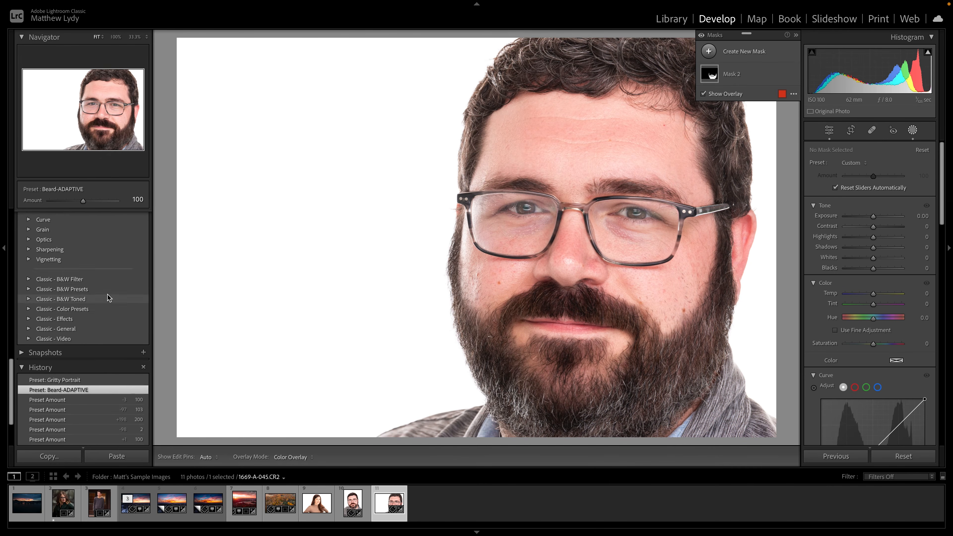
{"action": "scroll", "coordinate": [107, 295], "scroll_direction": "down", "scroll_amount": 5}
{"action": "left_click", "coordinate": [51, 416]}
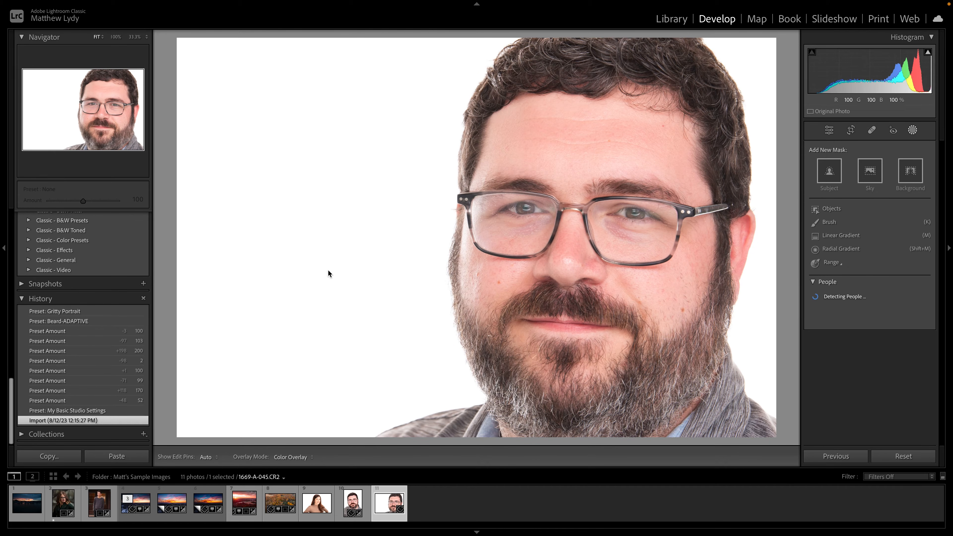
Apply the My Basic Studio Preset and the Darken Beard and Eyebrows user presets to the close-up portrait
{"action": "scroll", "coordinate": [151, 289], "scroll_direction": "up", "scroll_amount": 5}
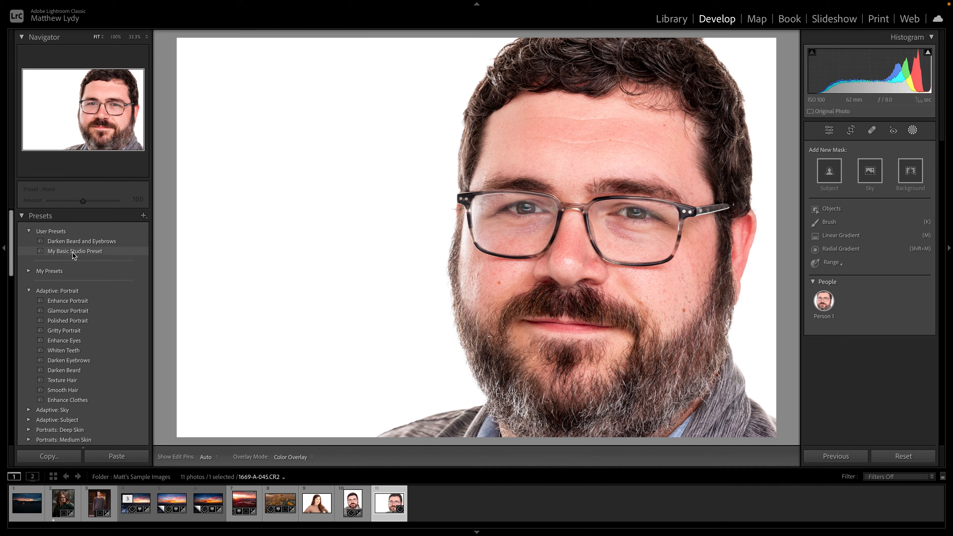
{"action": "left_click", "coordinate": [73, 253]}
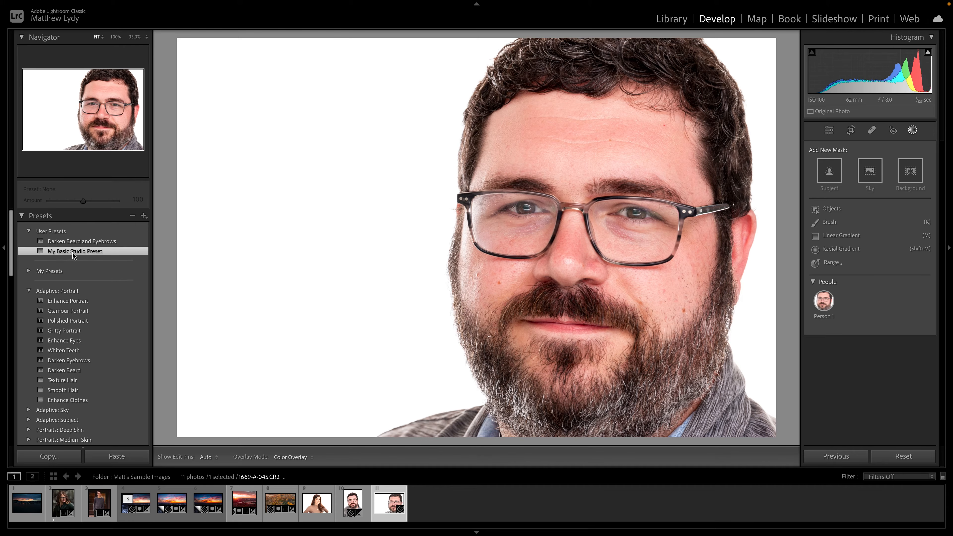
{"action": "left_click", "coordinate": [894, 131]}
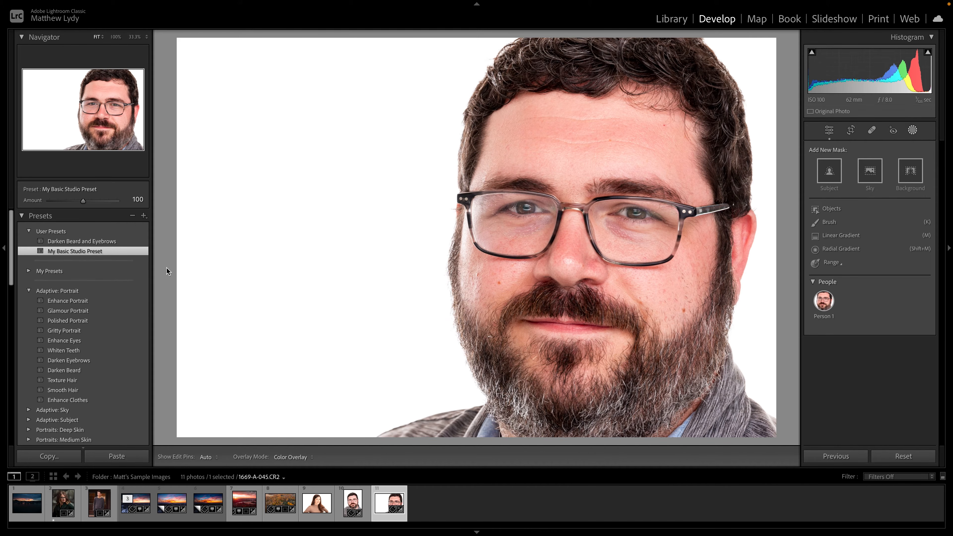
{"action": "left_click", "coordinate": [106, 243]}
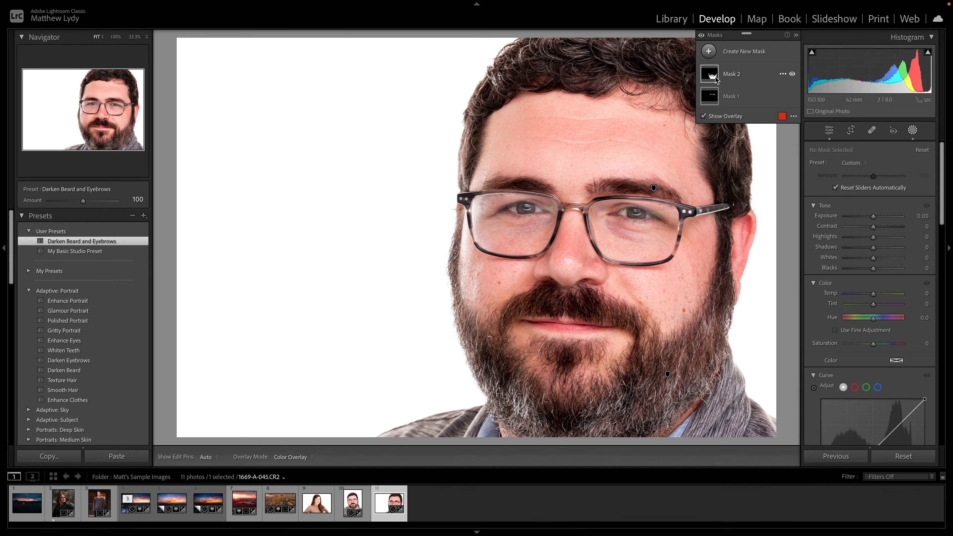
Turn Mask 2 and Mask 1 off and back on to compare the beard and eyebrow darkening
{"action": "mouse_move", "coordinate": [728, 96]}
{"action": "left_click", "coordinate": [792, 73]}
{"action": "left_click", "coordinate": [792, 97]}
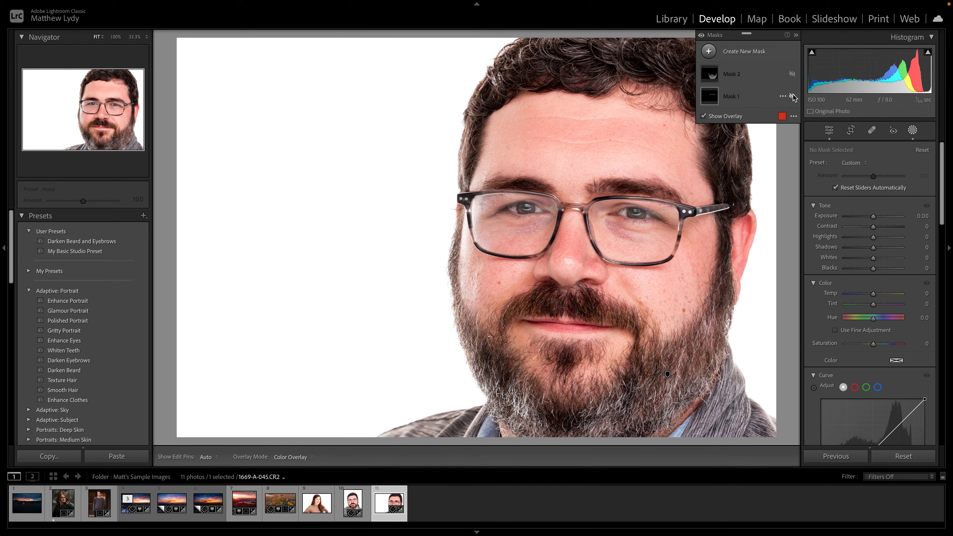
{"action": "left_click", "coordinate": [793, 98]}
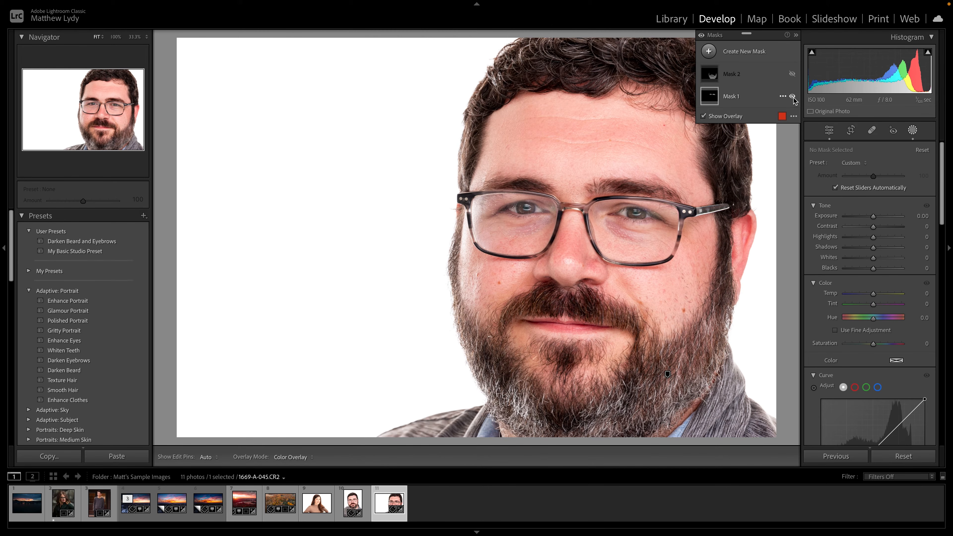
{"action": "left_click", "coordinate": [792, 74]}
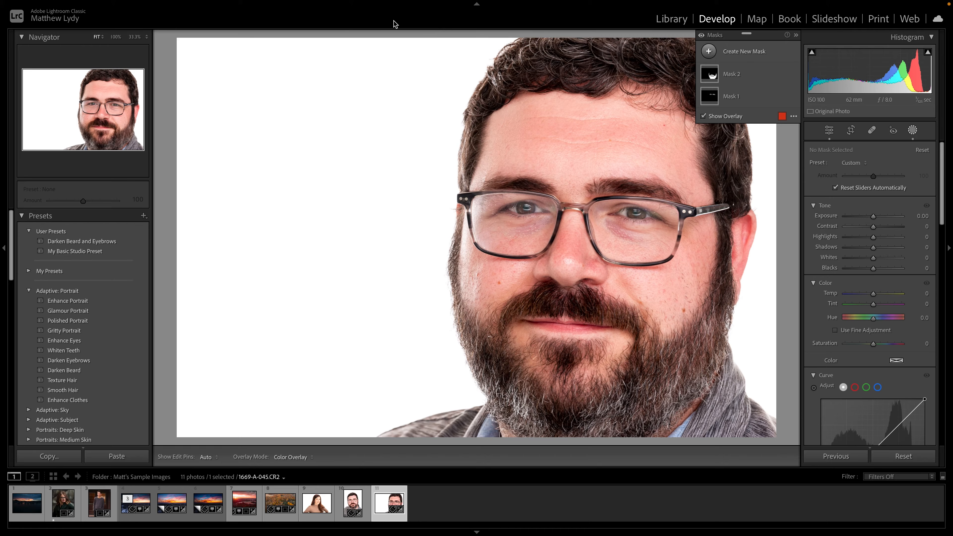
Close masking, reveal the My Basic Studio Preset file in Finder, and examine the folder path where the presets are stored
{"action": "key", "text": "shift+w"}
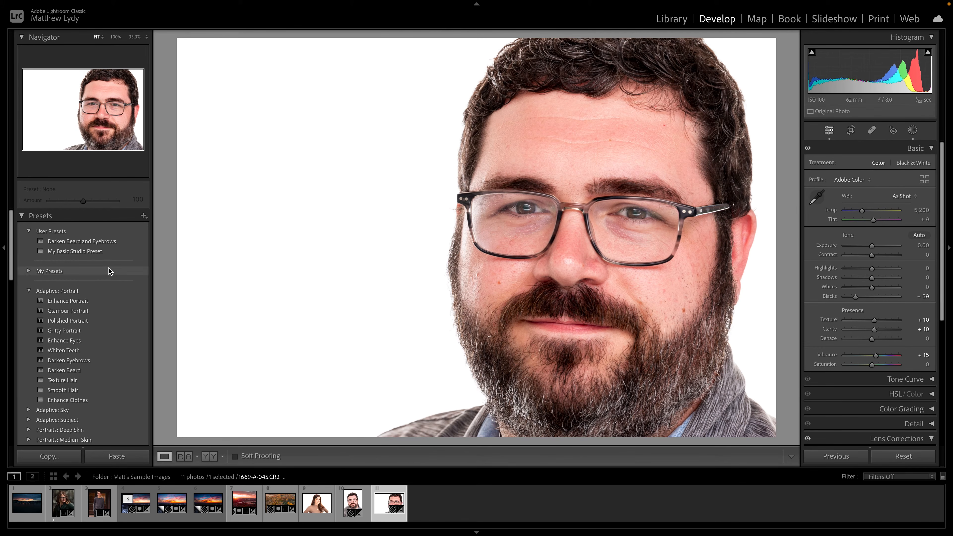
{"action": "right_click", "coordinate": [63, 256]}
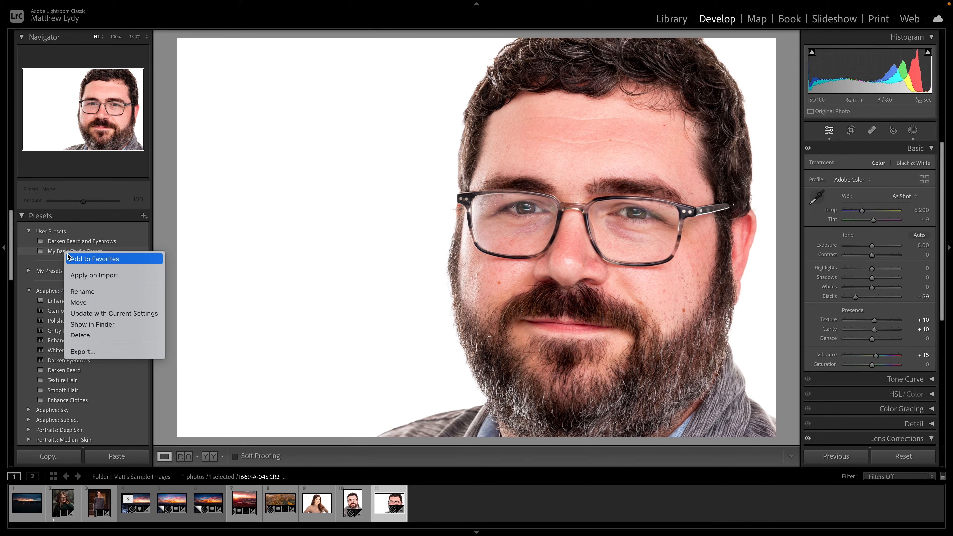
{"action": "left_click", "coordinate": [80, 325]}
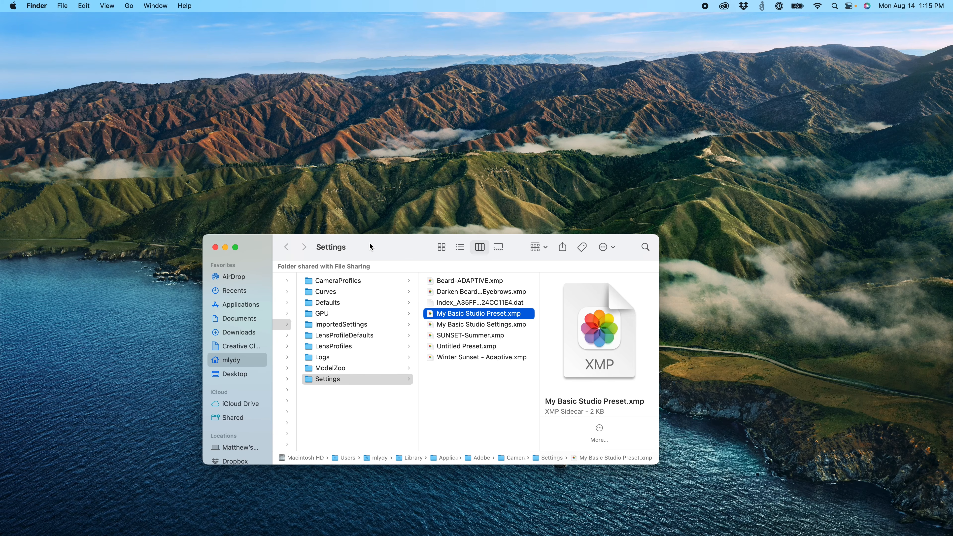
{"action": "left_click_drag", "start_coordinate": [369, 246], "coordinate": [433, 194]}
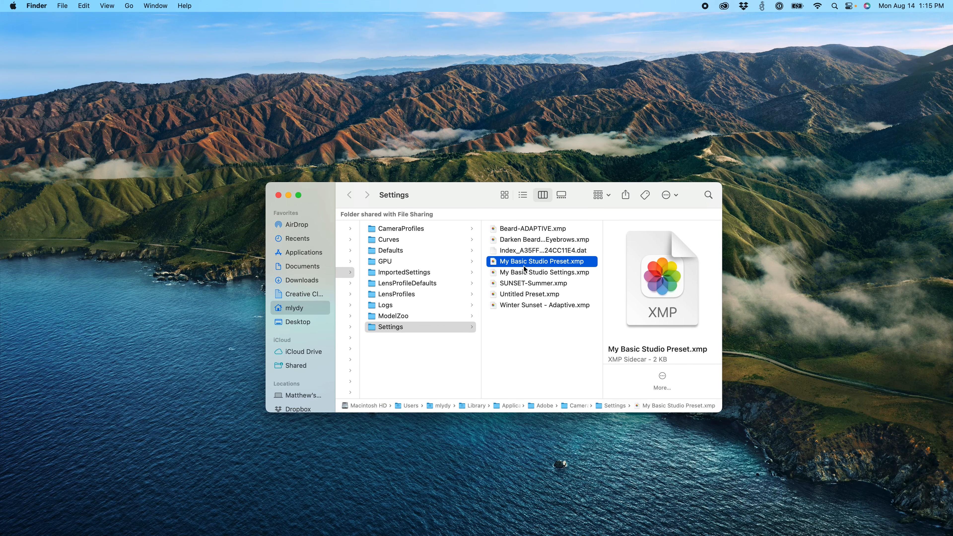
{"action": "scroll", "coordinate": [521, 267], "scroll_direction": "left", "scroll_amount": 2}
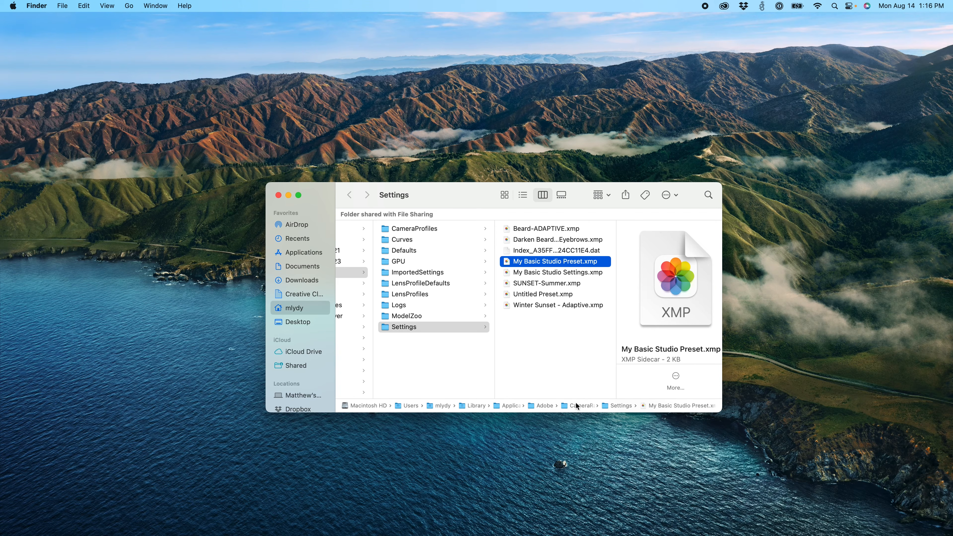
{"action": "right_click", "coordinate": [776, 330]}
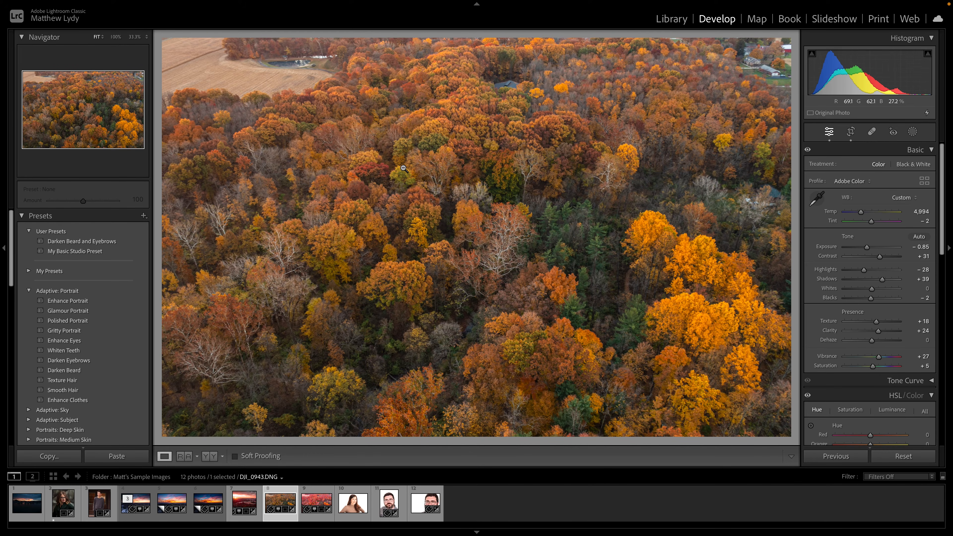
Import the preset file Autum Color Explosion.xmp from the Desktop and apply it to the autumn forest photo
{"action": "left_click", "coordinate": [144, 216]}
{"action": "left_click", "coordinate": [162, 238]}
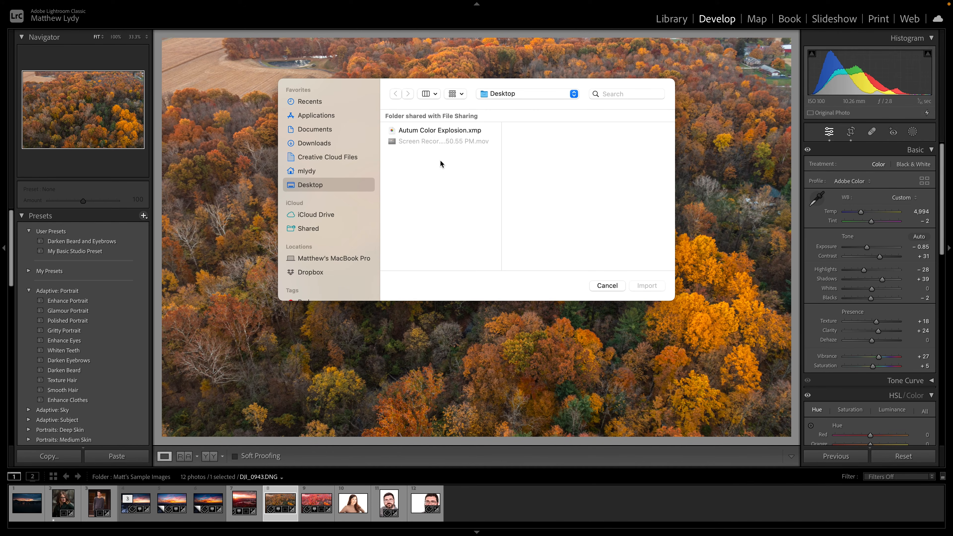
{"action": "left_click", "coordinate": [440, 131]}
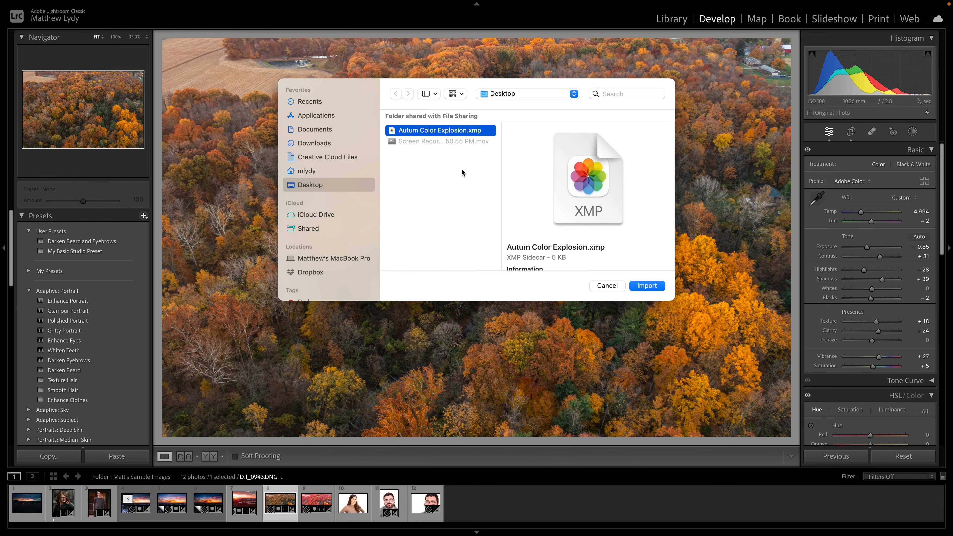
{"action": "left_click", "coordinate": [647, 286]}
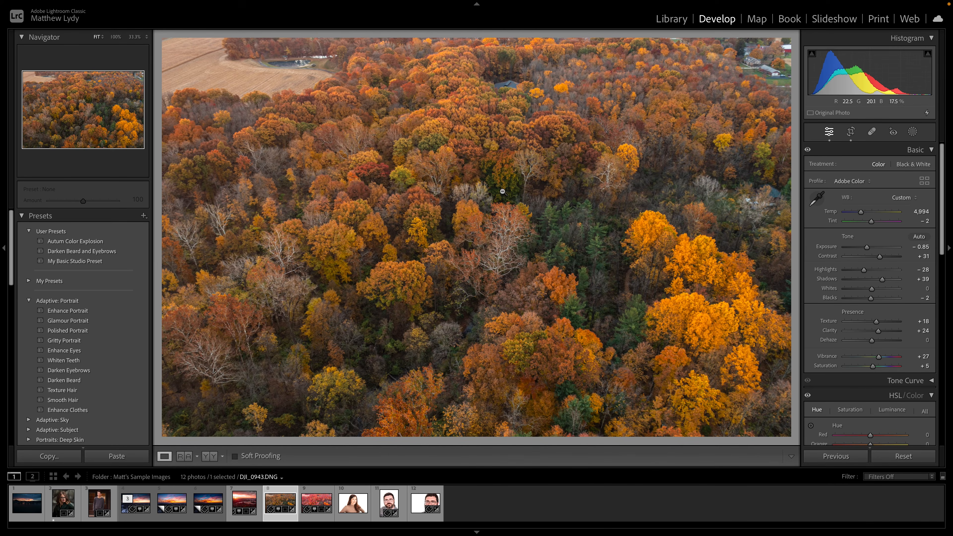
{"action": "left_click", "coordinate": [57, 241]}
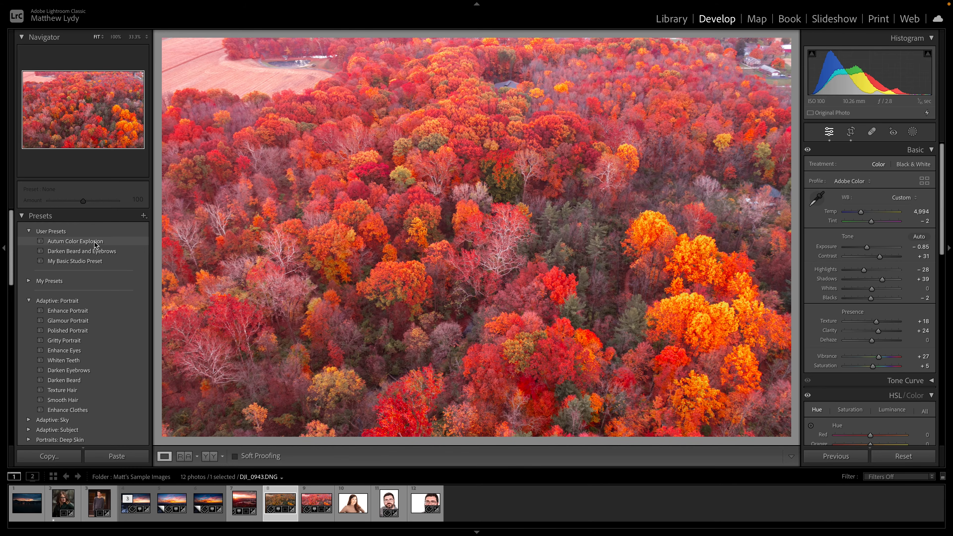
{"action": "left_click", "coordinate": [94, 245]}
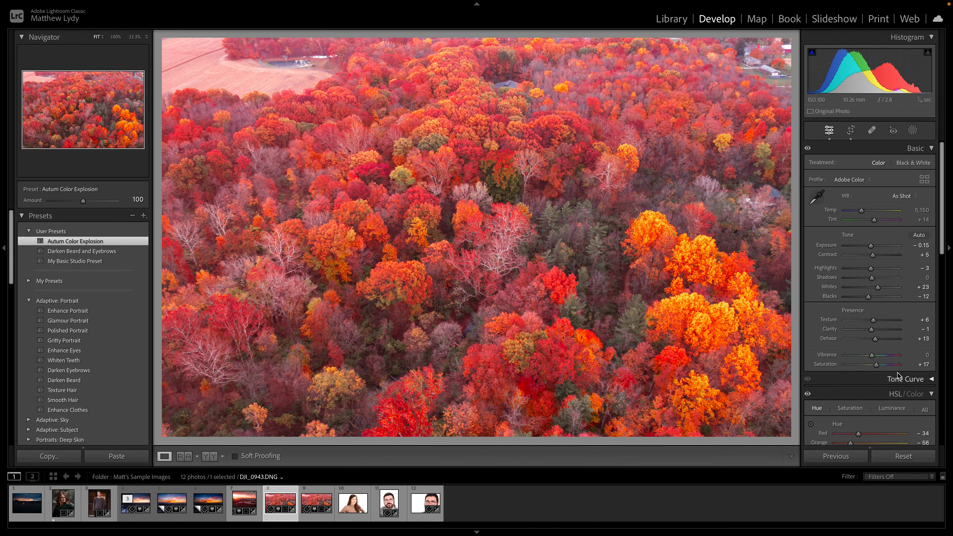
Compare the forest photo's Import and Autum Color Explosion history states, and examine the preset's Basic and HSL settings
{"action": "scroll", "coordinate": [893, 375], "scroll_direction": "down", "scroll_amount": 5}
{"action": "scroll", "coordinate": [893, 377], "scroll_direction": "up", "scroll_amount": 5}
{"action": "scroll", "coordinate": [135, 285], "scroll_direction": "down", "scroll_amount": 10}
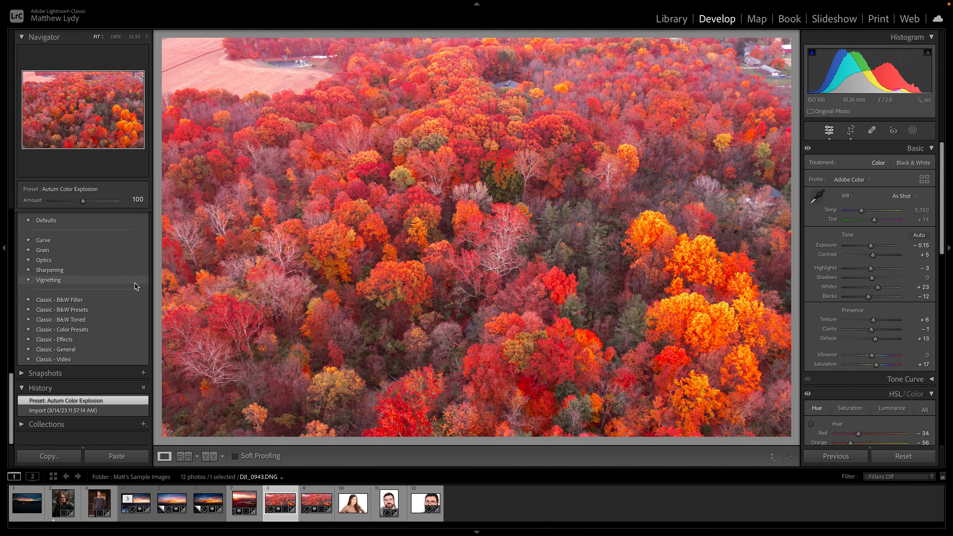
{"action": "scroll", "coordinate": [135, 287], "scroll_direction": "up", "scroll_amount": 1}
{"action": "left_click", "coordinate": [74, 420]}
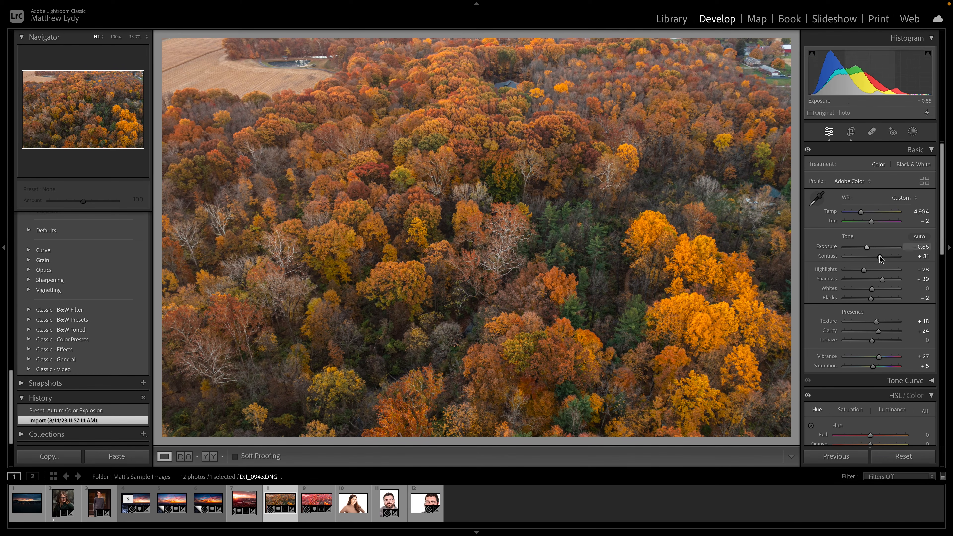
{"action": "left_click", "coordinate": [95, 411]}
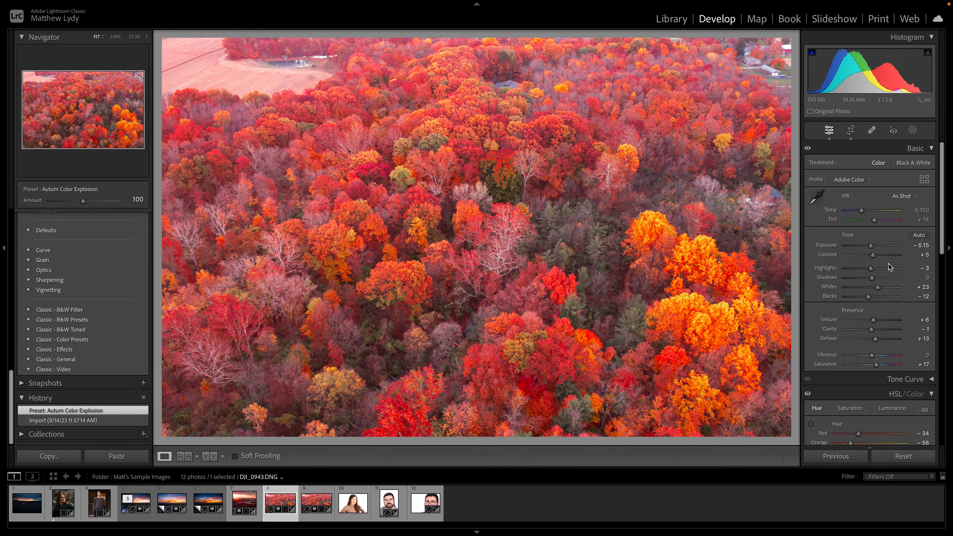
{"action": "scroll", "coordinate": [894, 269], "scroll_direction": "down", "scroll_amount": 5}
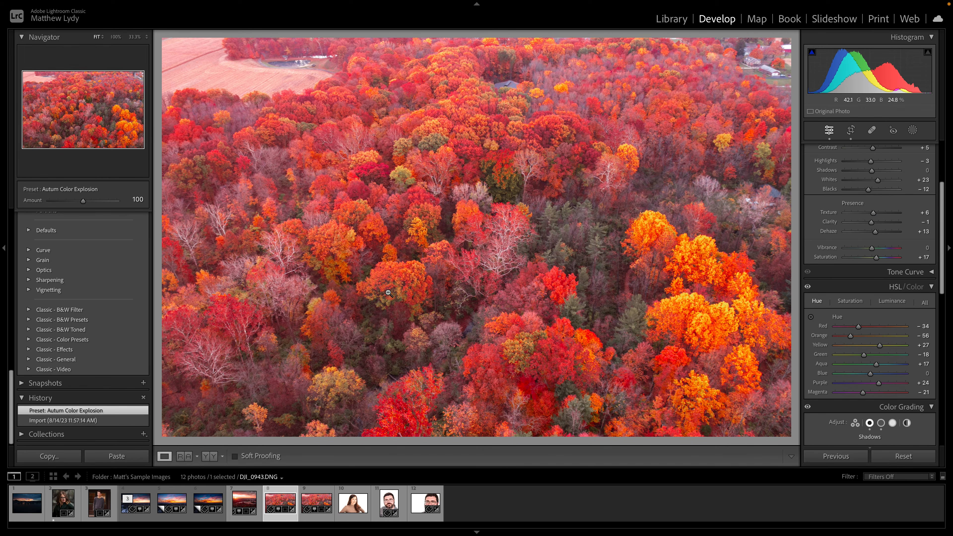
Try the Autum Color Explosion preset on the sunset forest photo DJI_0938.DNG, and return to its My Basic Studio Settings history state
{"action": "left_click", "coordinate": [244, 500]}
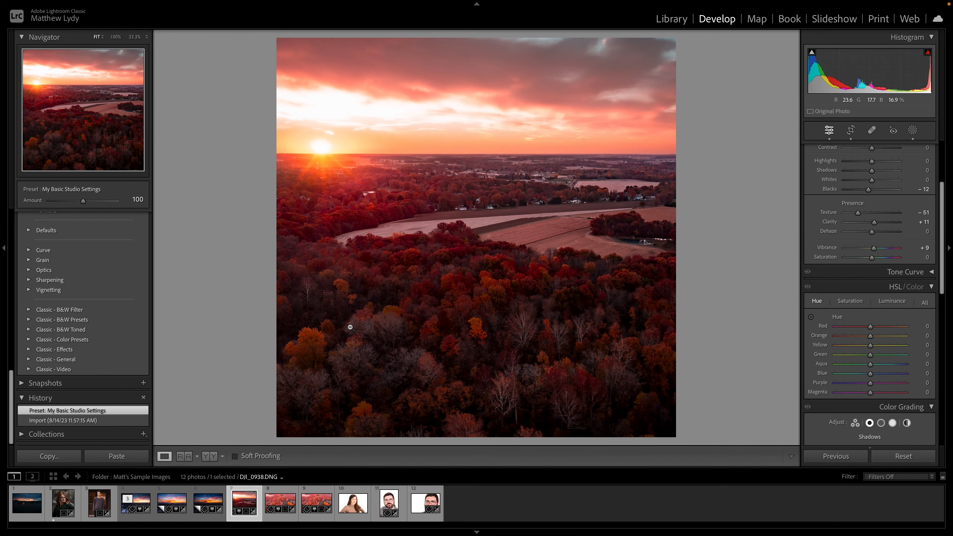
{"action": "scroll", "coordinate": [121, 333], "scroll_direction": "up", "scroll_amount": 10}
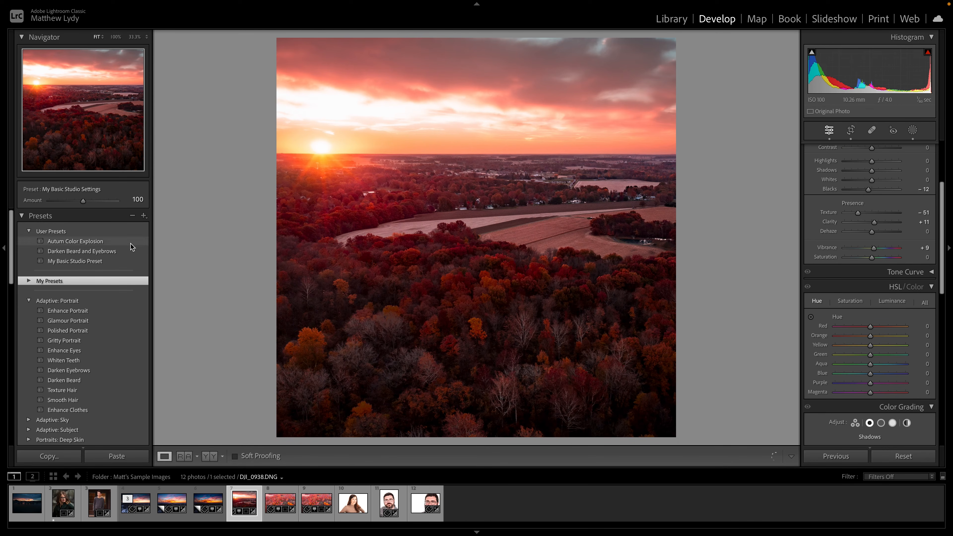
{"action": "left_click", "coordinate": [103, 242]}
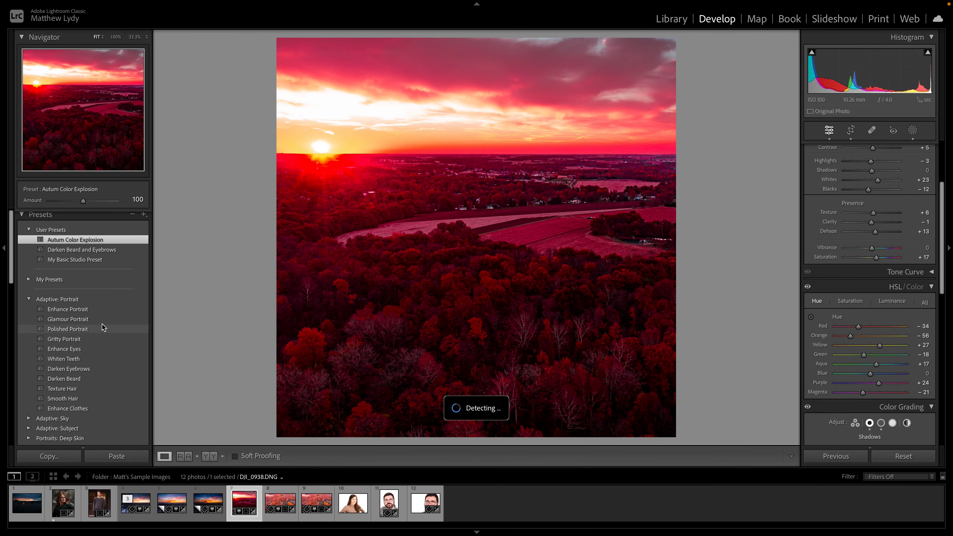
{"action": "scroll", "coordinate": [104, 327], "scroll_direction": "down", "scroll_amount": 15}
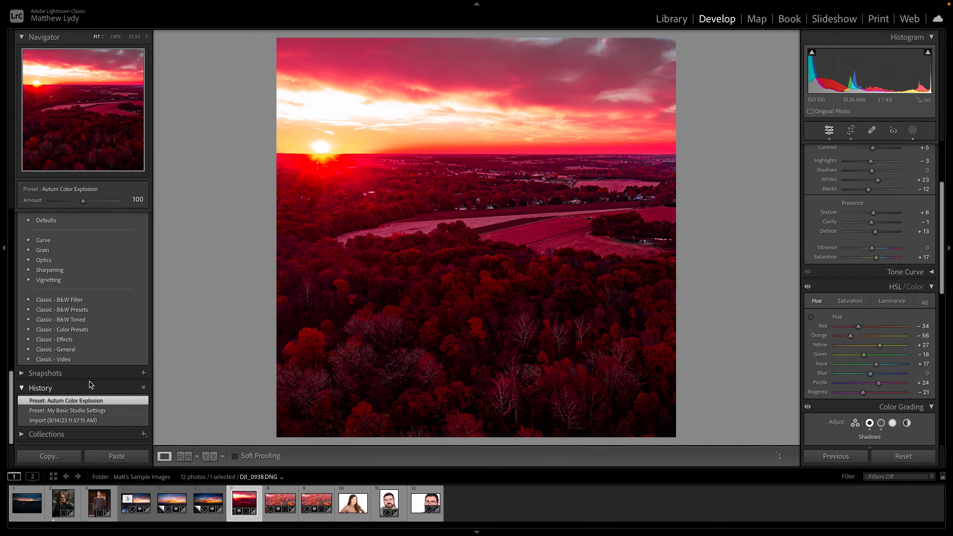
{"action": "left_click", "coordinate": [83, 413]}
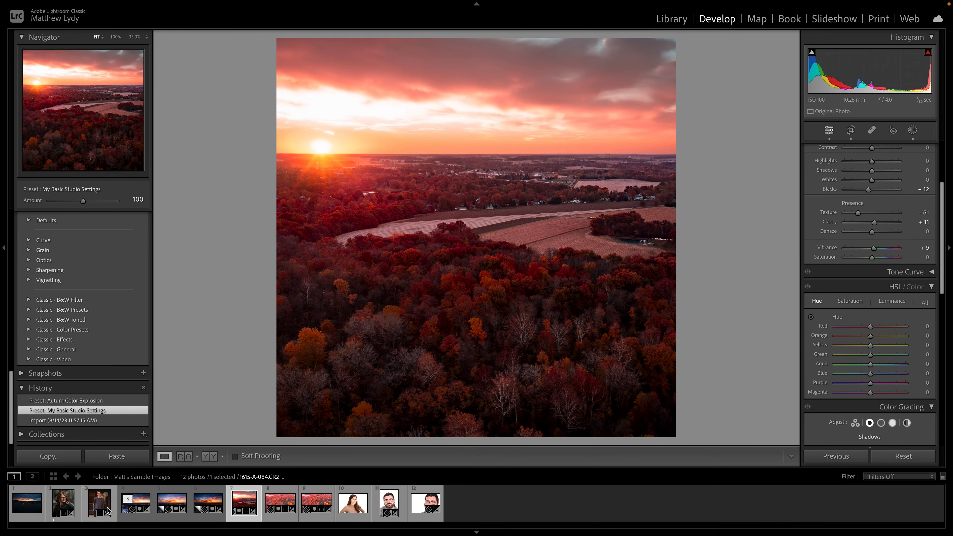
Show the existing masks on the snowy town sunset photo 1637-A-037.DNG and apply the Autum Color Explosion preset to it
{"action": "left_click", "coordinate": [150, 499]}
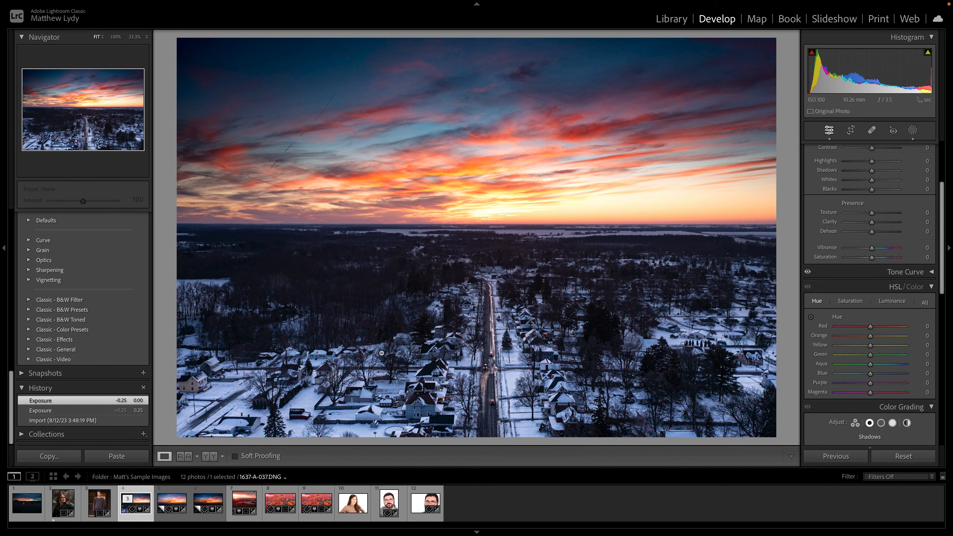
{"action": "scroll", "coordinate": [870, 263], "scroll_direction": "up", "scroll_amount": 5}
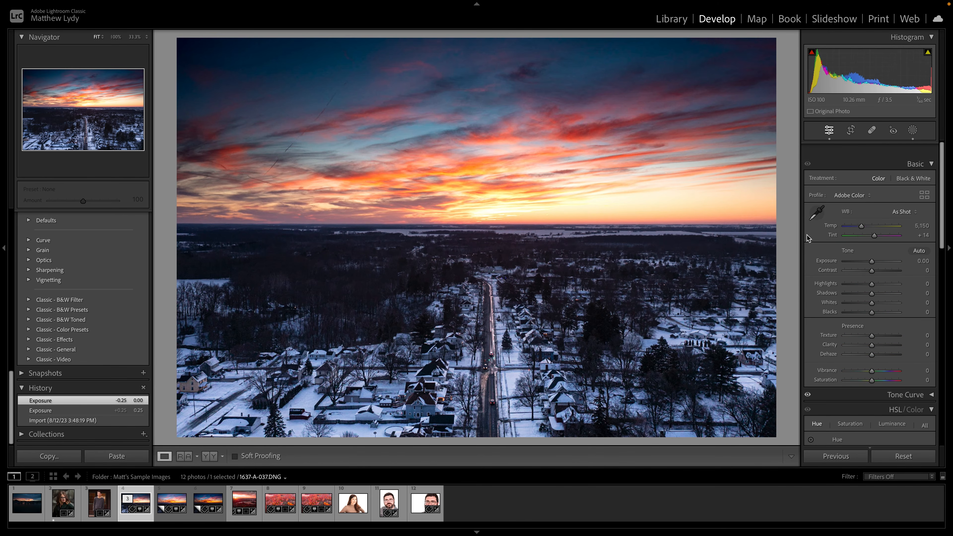
{"action": "left_click", "coordinate": [912, 131]}
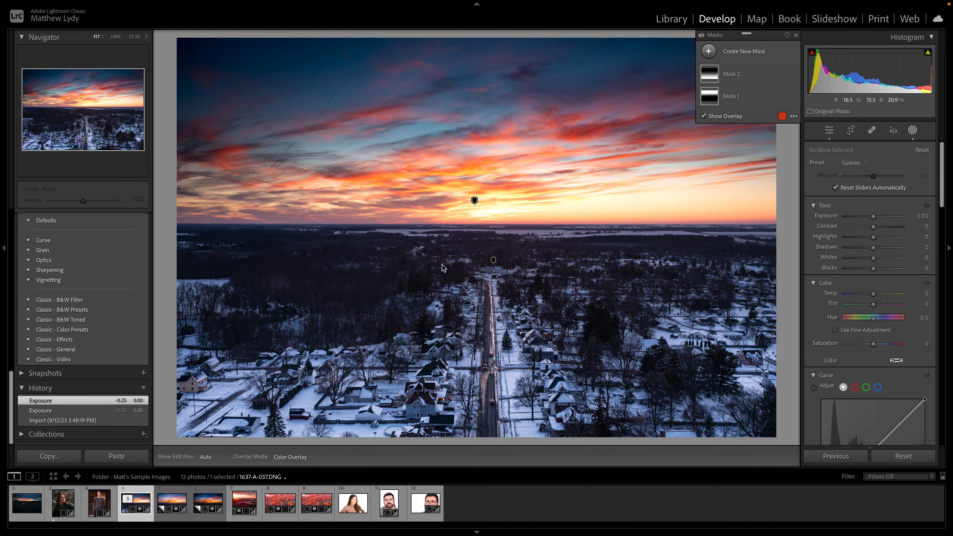
{"action": "scroll", "coordinate": [130, 367], "scroll_direction": "up", "scroll_amount": 10}
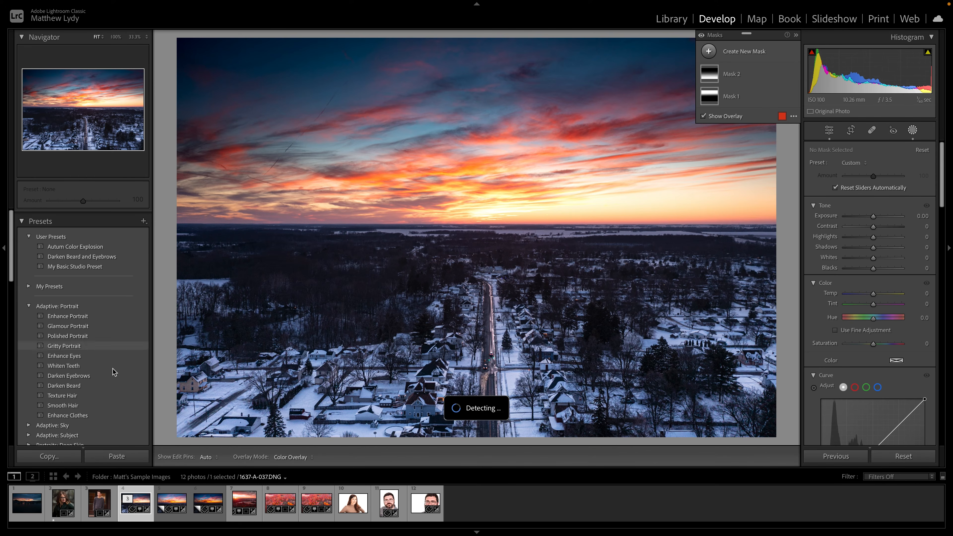
{"action": "left_click", "coordinate": [143, 242]}
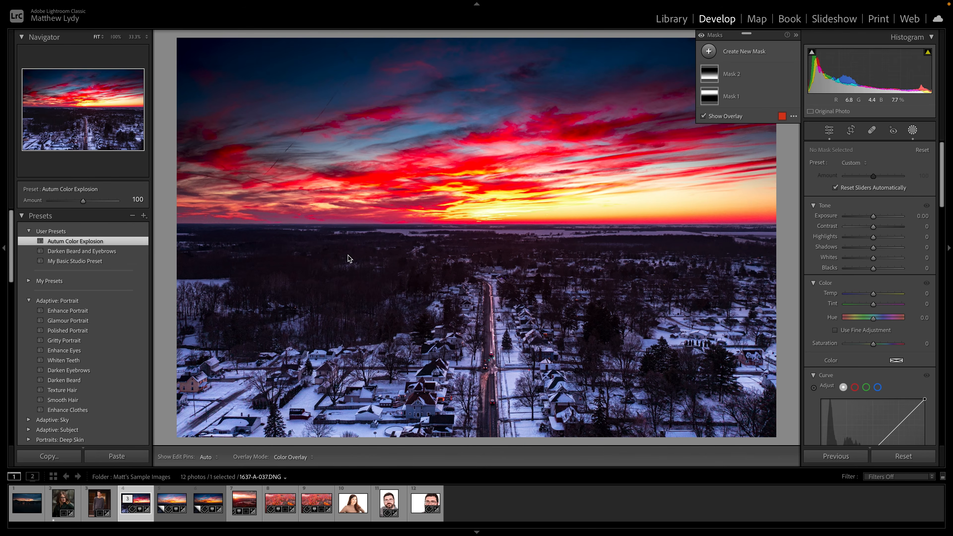